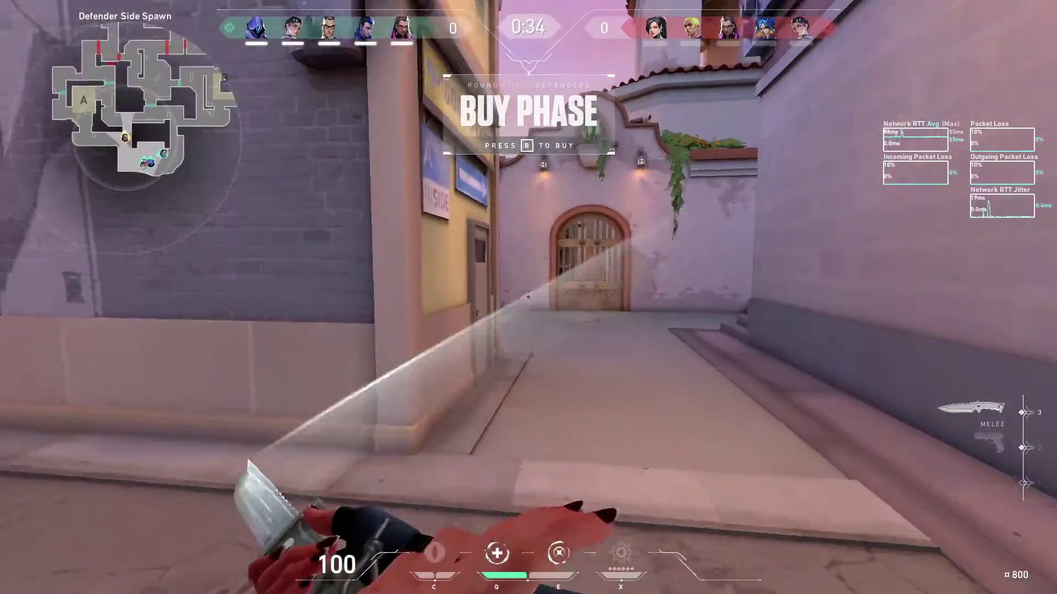
# Walk toward A Link, buy the Ghost and Devour from the shop, and re-equip the knife.
pyautogui.press('w')
pyautogui.click(528, 296)
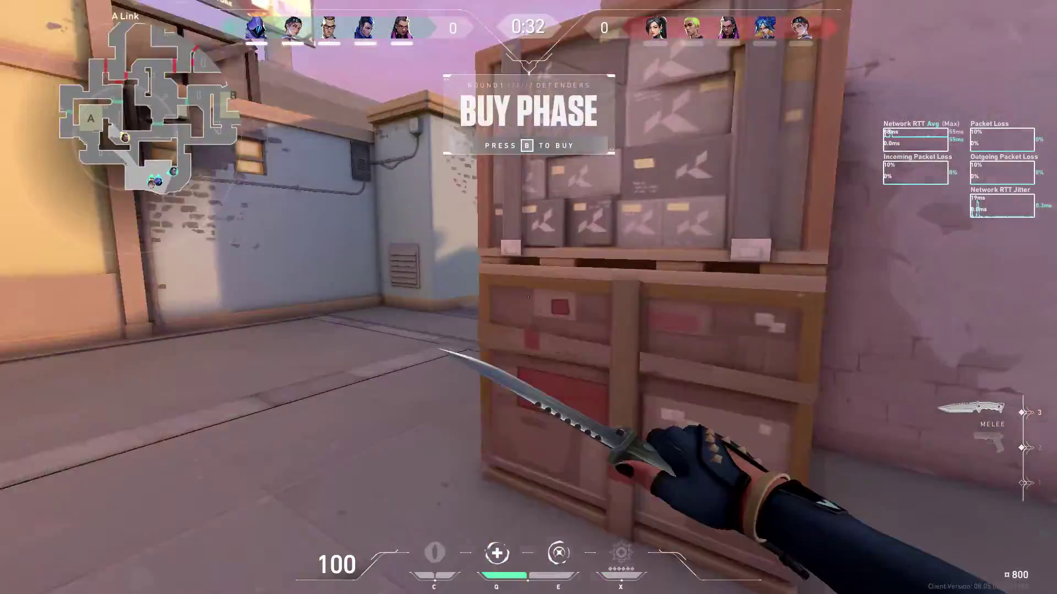
pyautogui.press('b')
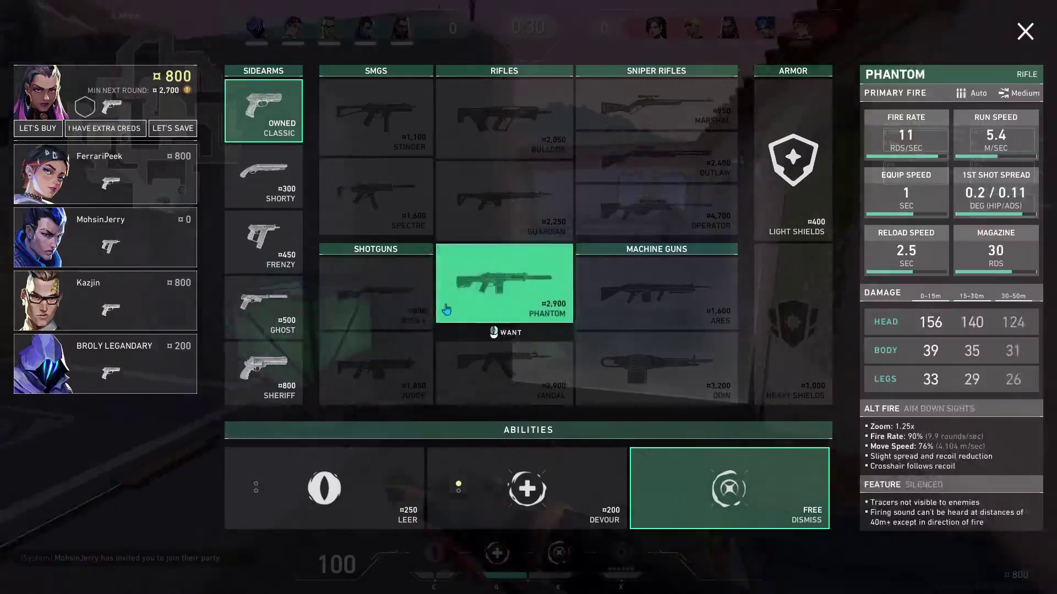
pyautogui.click(263, 305)
pyautogui.click(527, 488)
pyautogui.press('b')
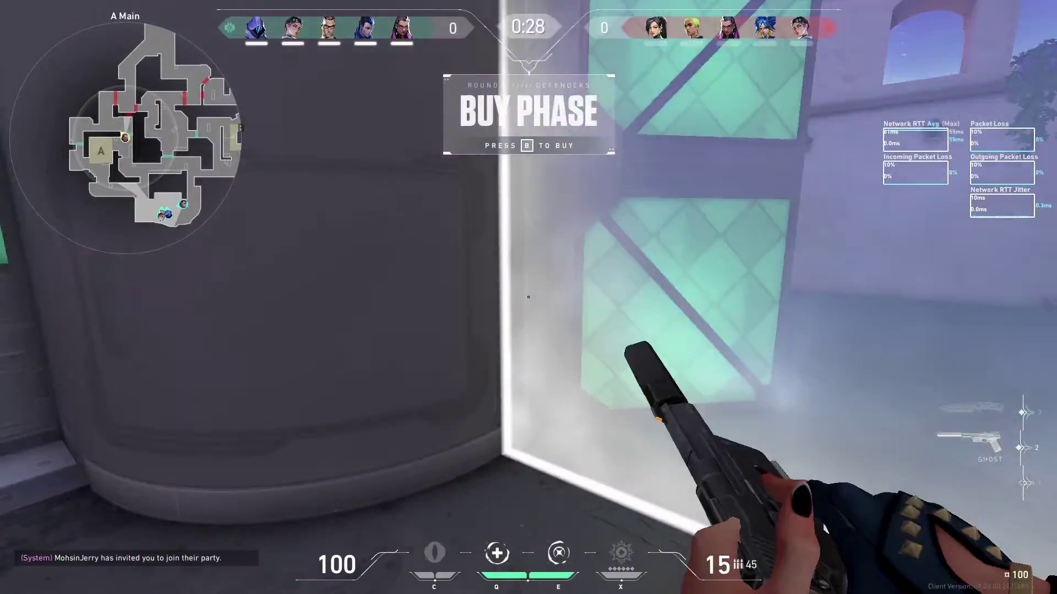
pyautogui.press('3')
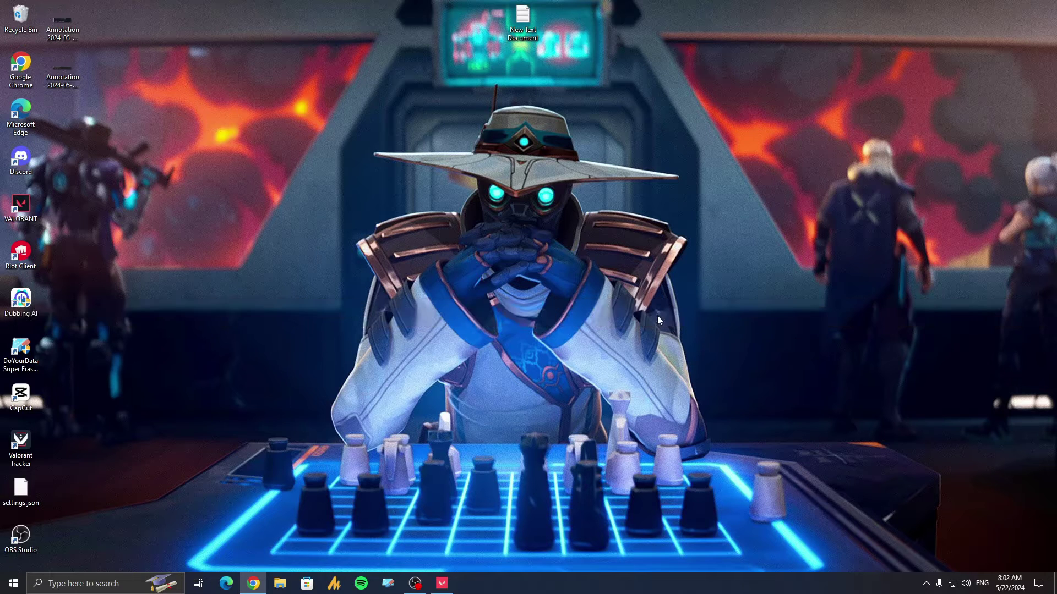
# Search Windows for 'services' and launch the Services app from the results.
pyautogui.press('super')
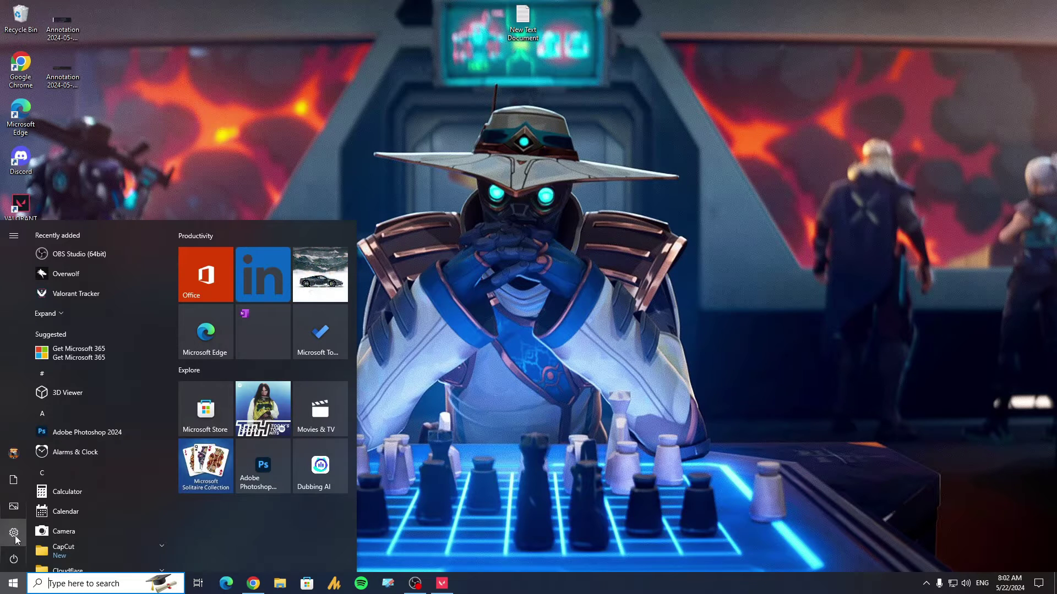
pyautogui.click(83, 586)
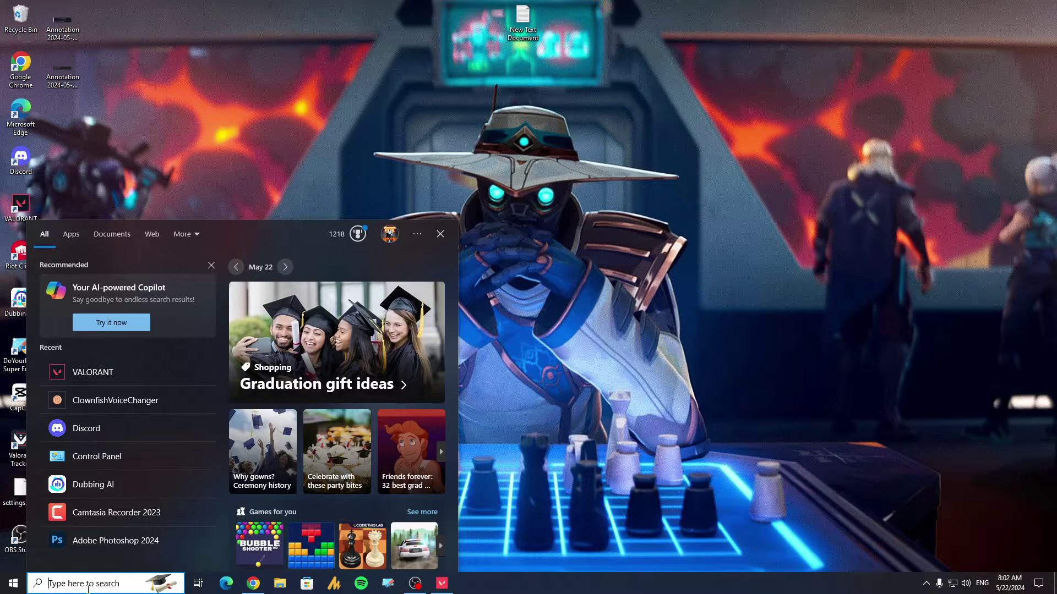
pyautogui.write('s')
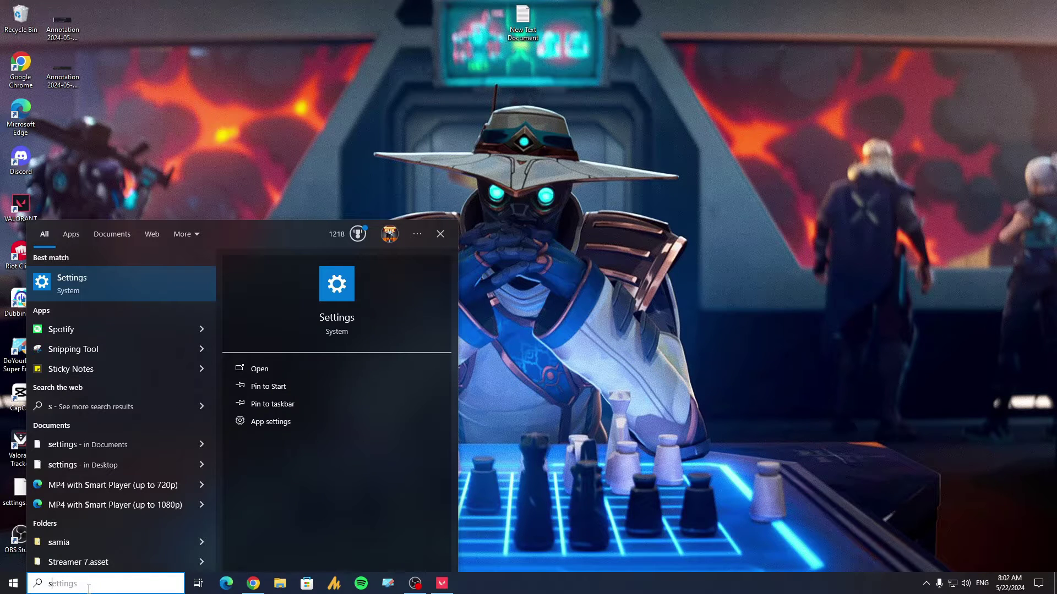
pyautogui.write('ervices')
pyautogui.click(114, 286)
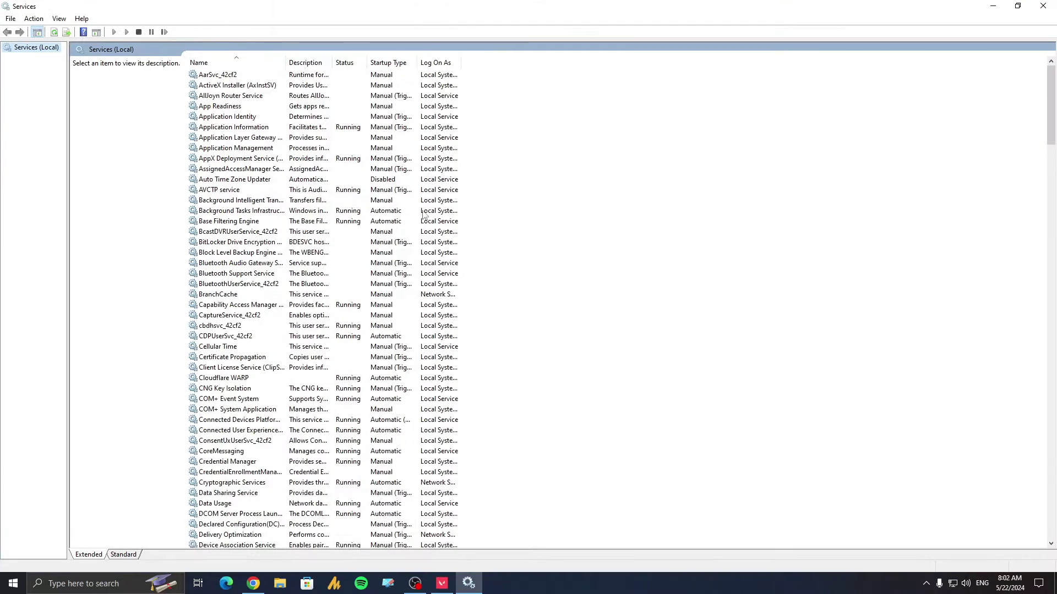
# Set the Windows Update service's startup type to Disabled, apply it, and close Services.
pyautogui.click(289, 253)
pyautogui.press('w')
pyautogui.press('w')
pyautogui.press('w')
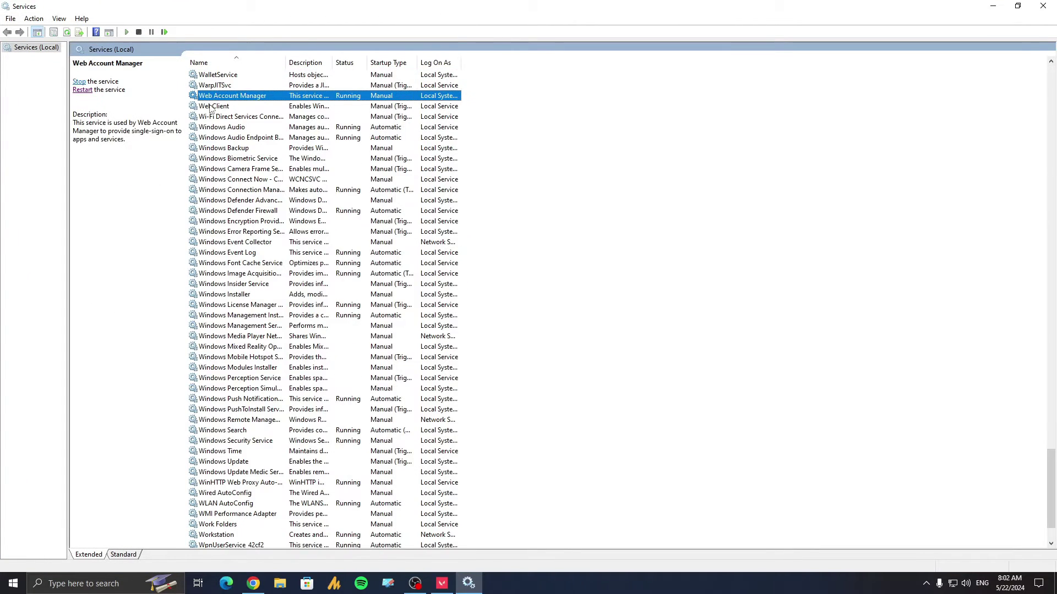
pyautogui.press('w')
pyautogui.press('w')
pyautogui.press('w')
pyautogui.press('w')
pyautogui.press('w')
pyautogui.press('w')
pyautogui.press('w')
pyautogui.press('w')
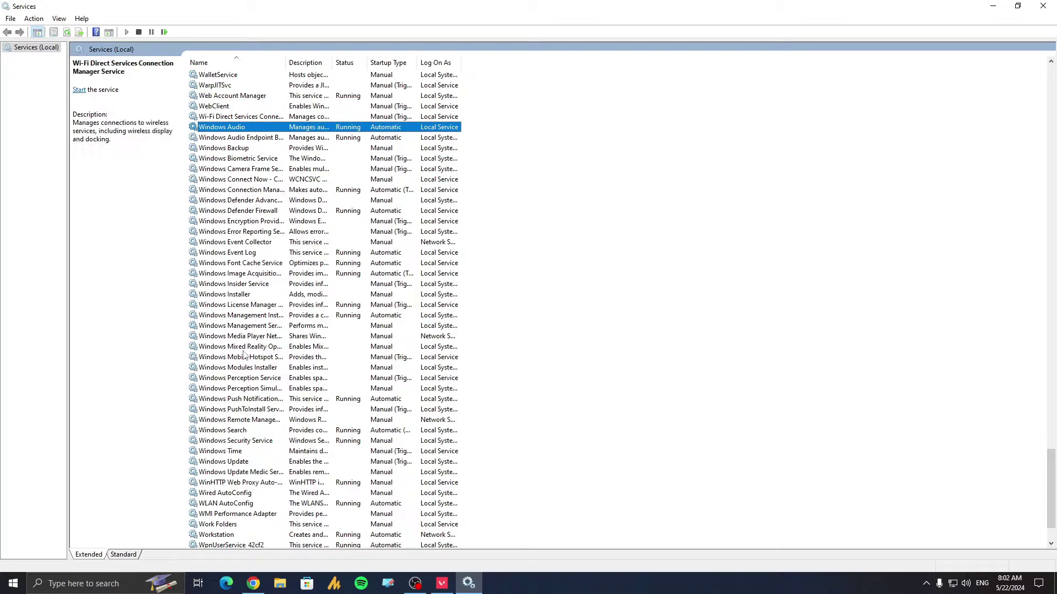
pyautogui.click(222, 465)
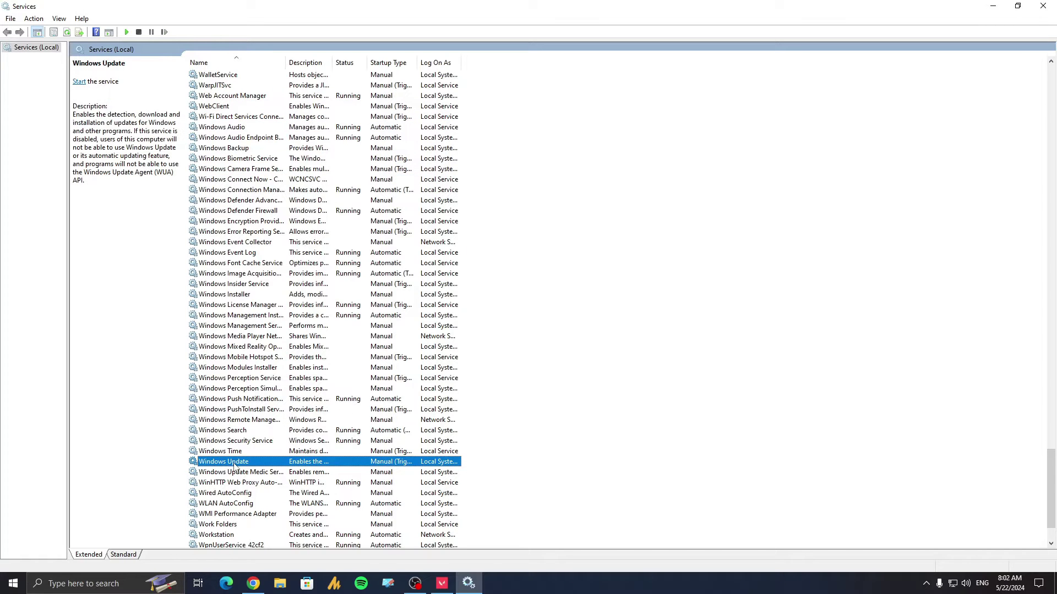
pyautogui.doubleClick(235, 466)
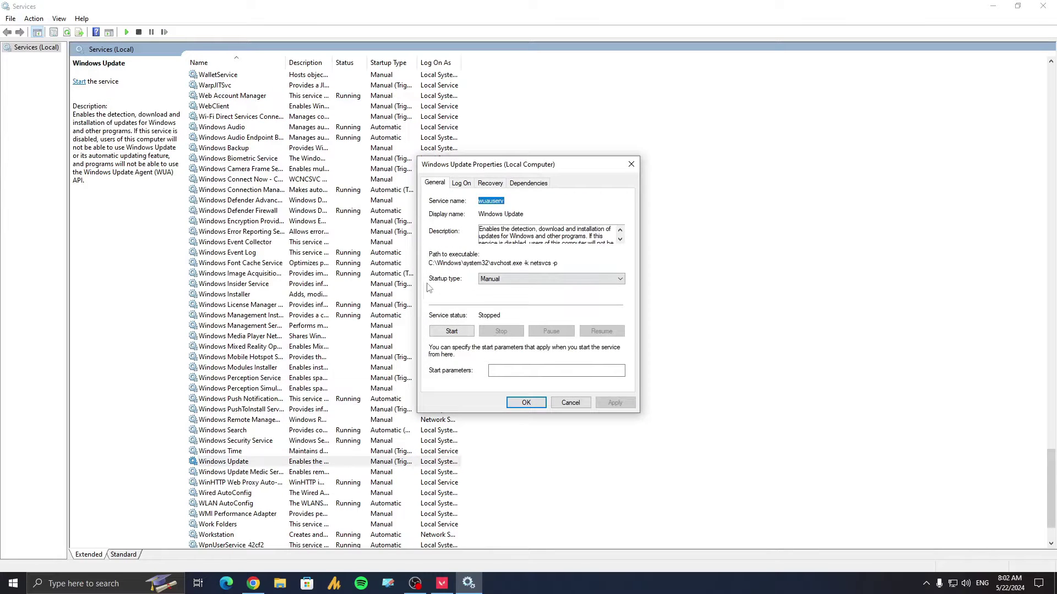
pyautogui.click(481, 282)
pyautogui.click(509, 317)
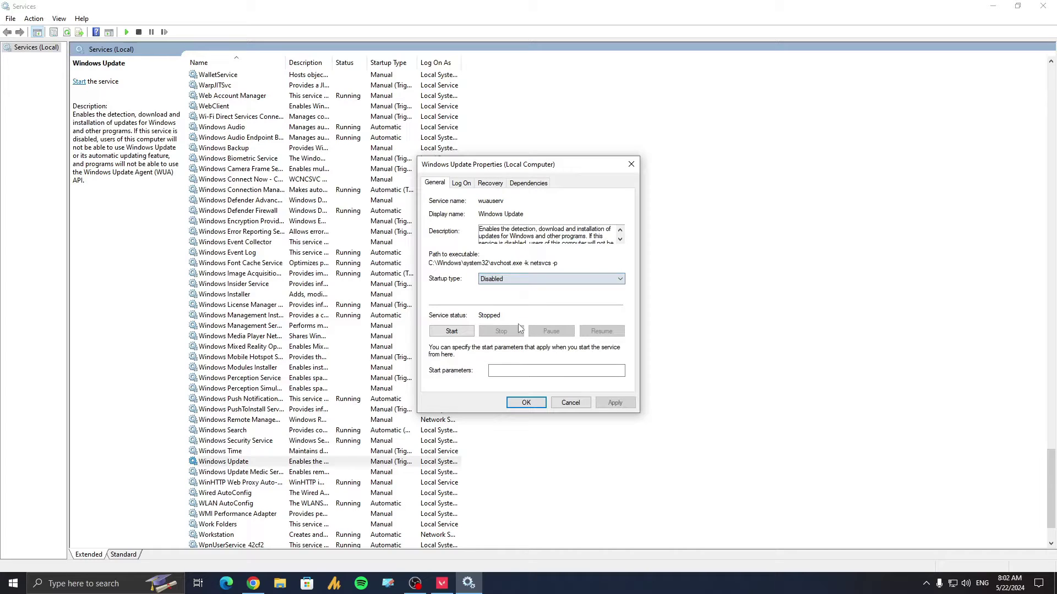
pyautogui.click(614, 404)
pyautogui.click(526, 402)
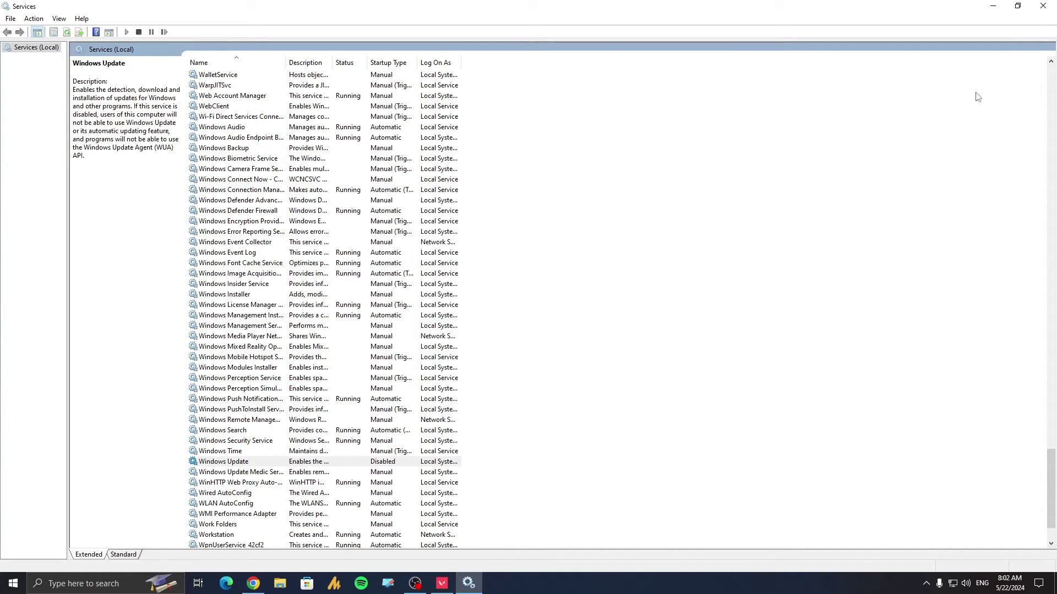
pyautogui.click(1043, 6)
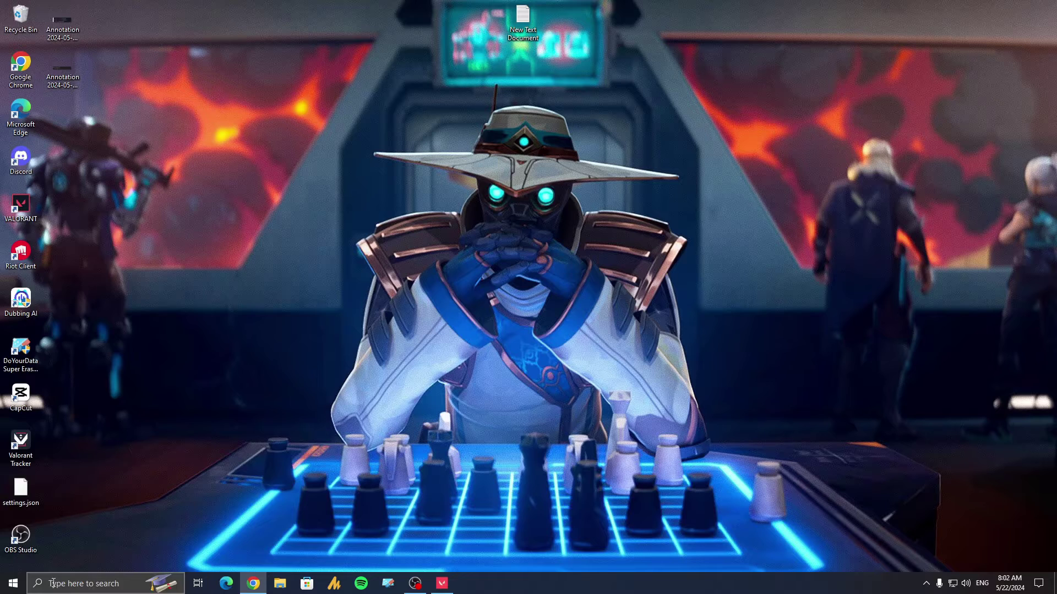
# Go to Settings > Update & Security > Advanced options > Delivery Optimisation.
pyautogui.click(11, 588)
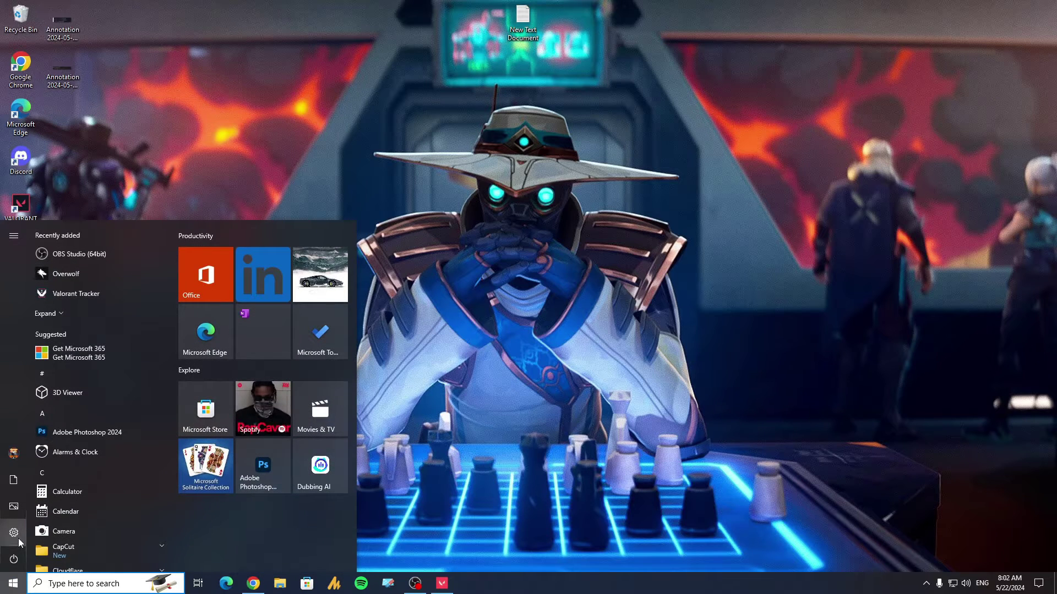
pyautogui.click(17, 538)
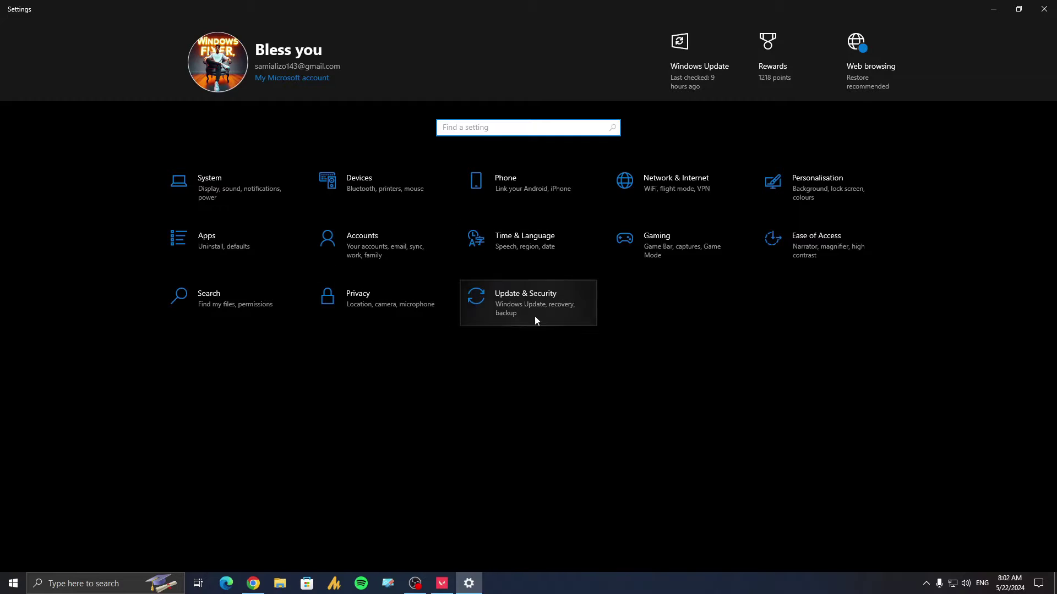
pyautogui.click(548, 305)
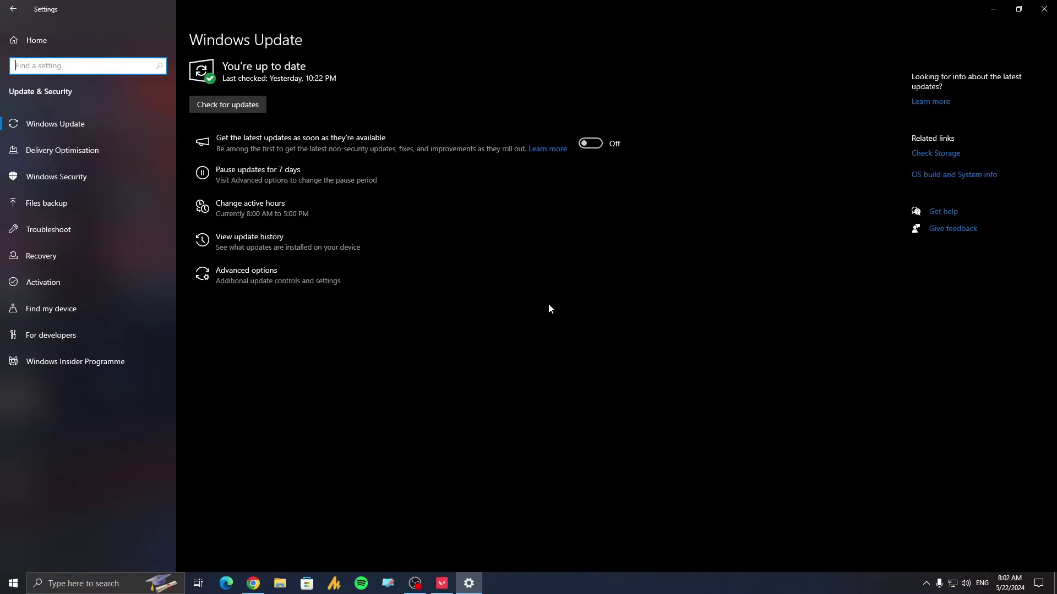
pyautogui.click(309, 282)
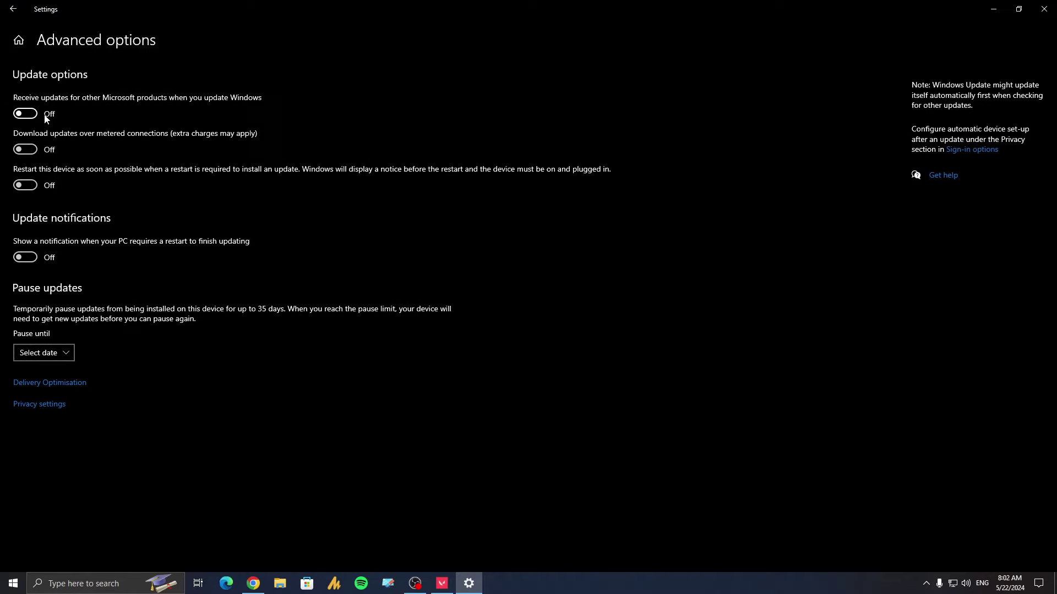
pyautogui.click(67, 387)
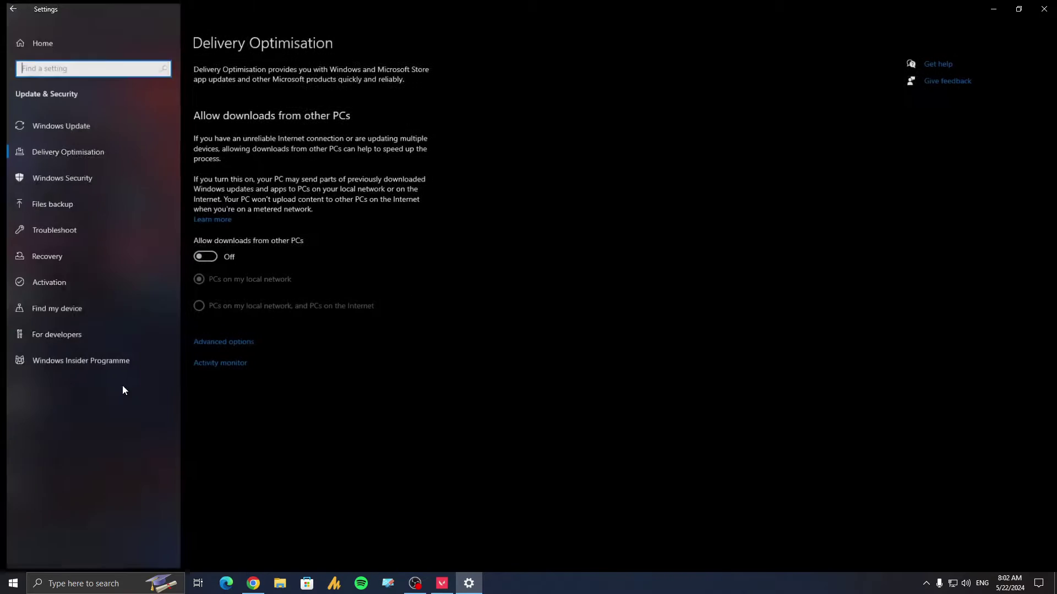
# Leave Allow downloads from other PCs off and open Delivery Optimisation's advanced options.
pyautogui.click(205, 259)
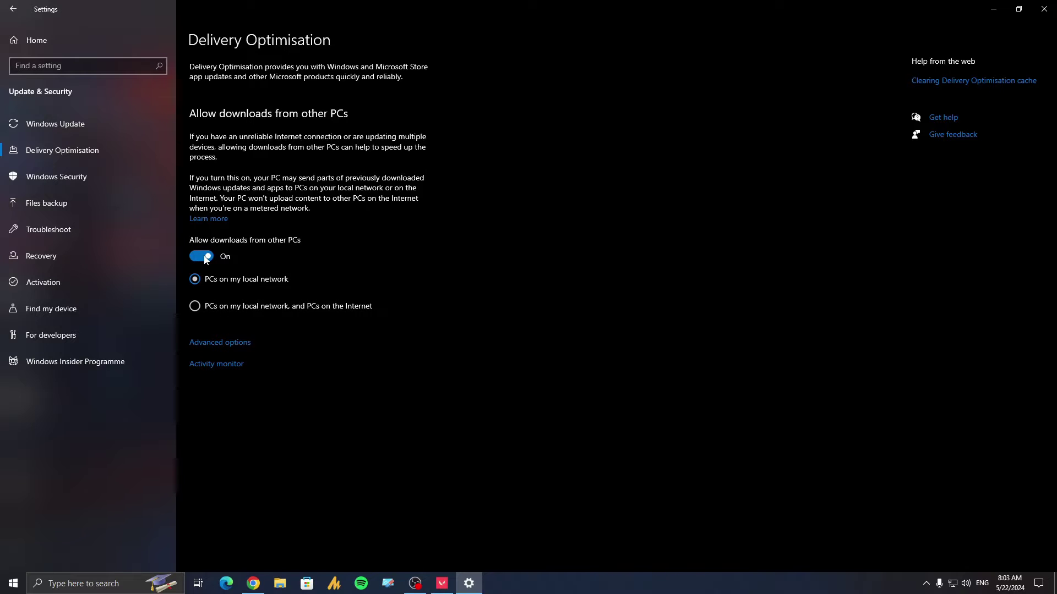
pyautogui.click(205, 259)
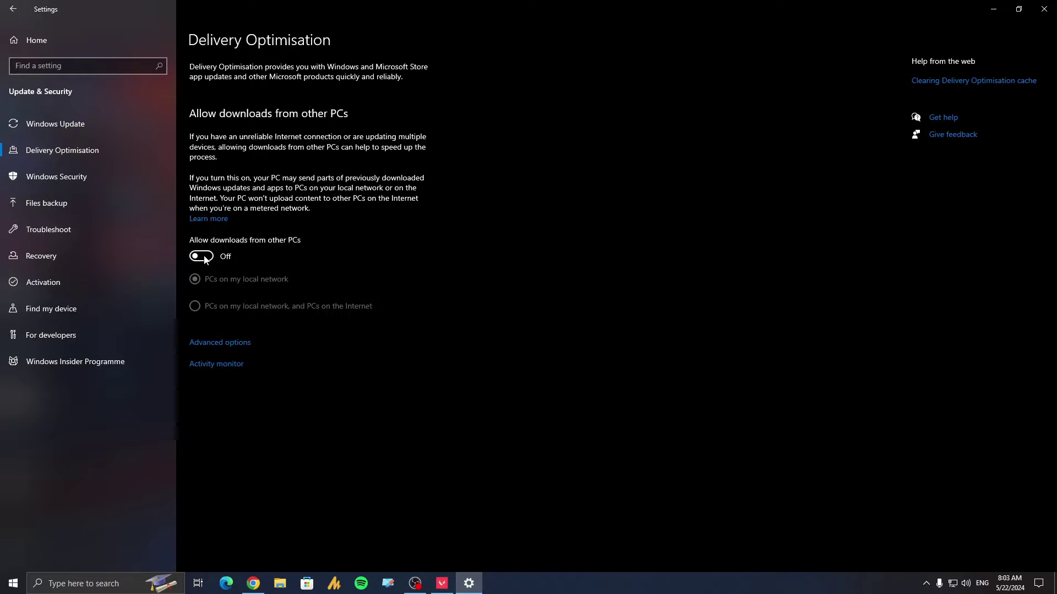
pyautogui.click(230, 345)
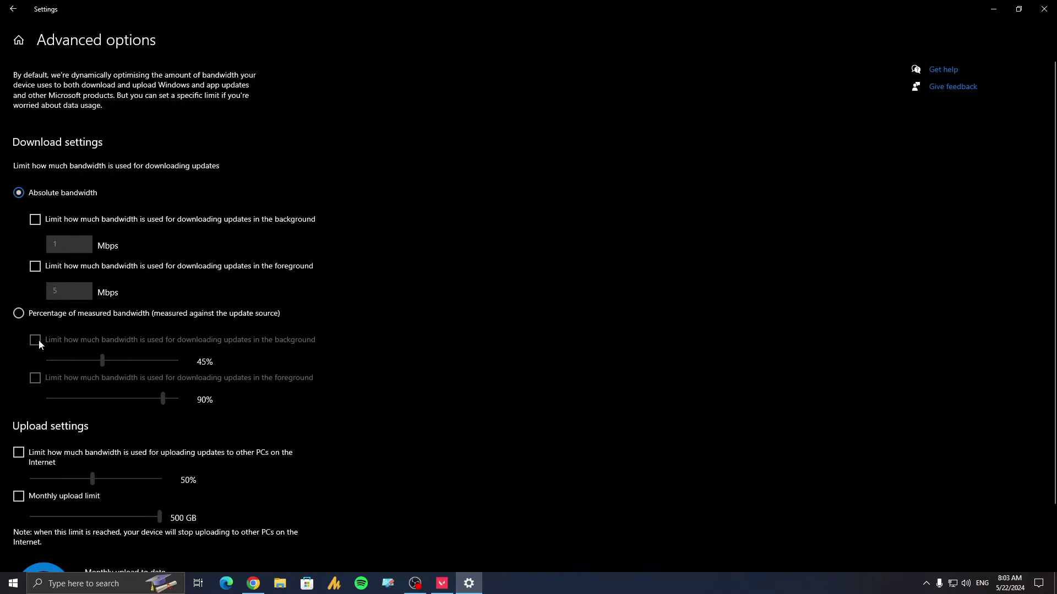
# Enable absolute background and foreground download limits, entering 0.1 for each.
pyautogui.scroll(-2, 39, 344)
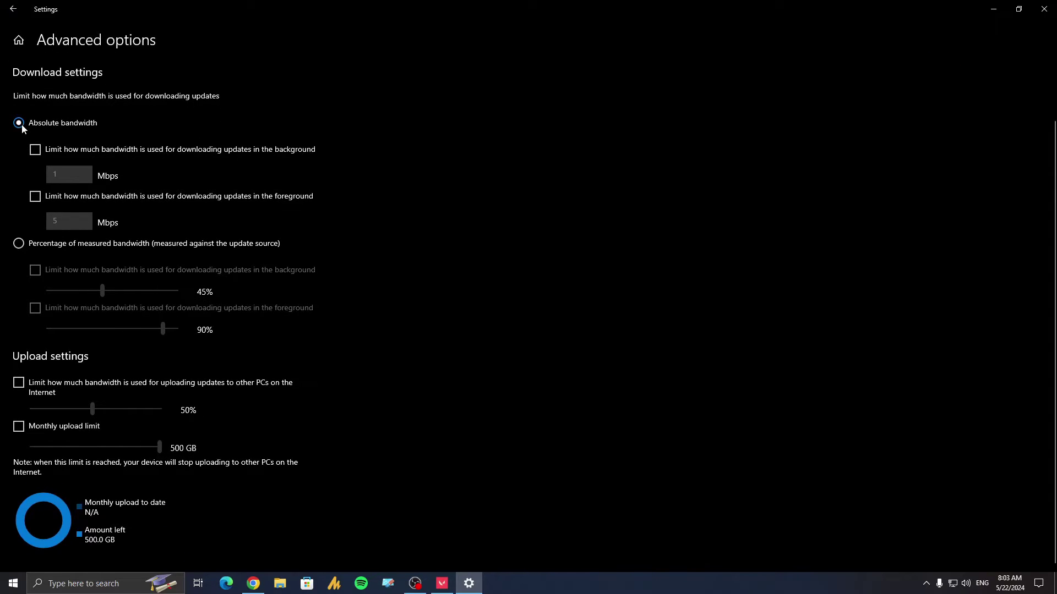
pyautogui.click(35, 150)
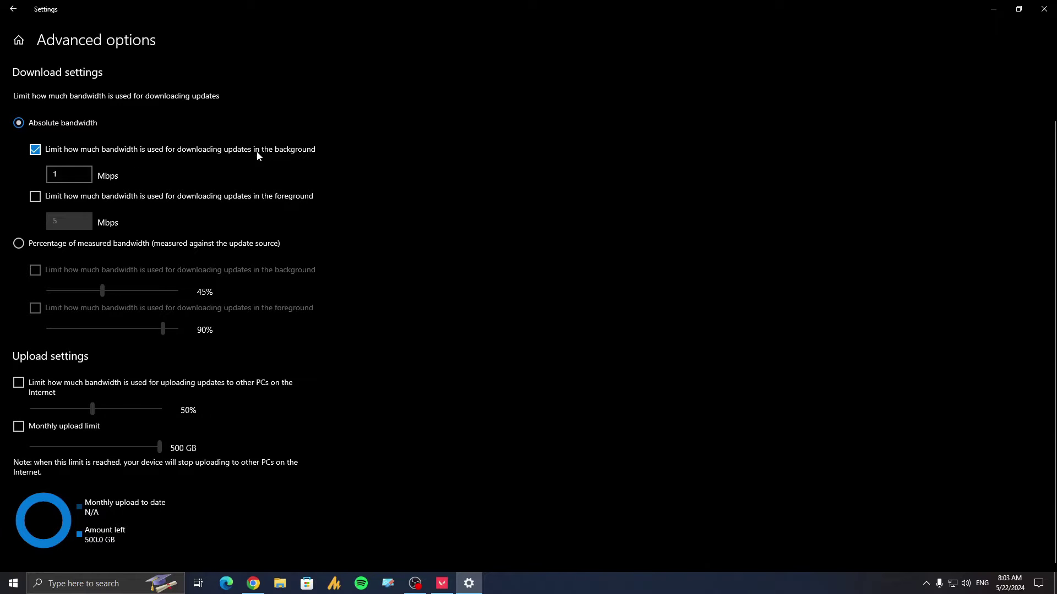
pyautogui.click(80, 199)
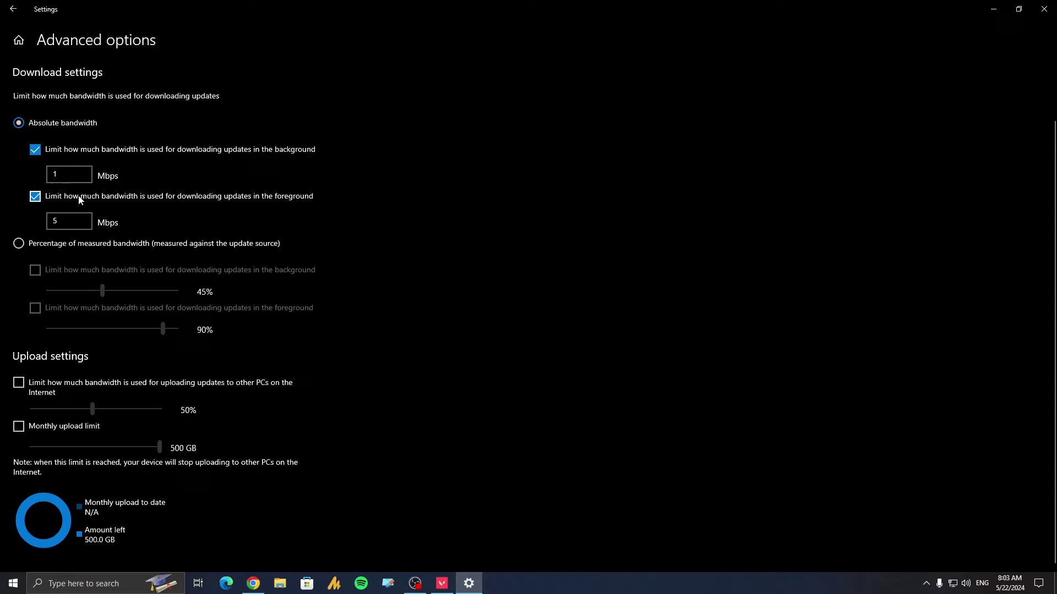
pyautogui.click(69, 175)
pyautogui.press('BackSpace')
pyautogui.write('0')
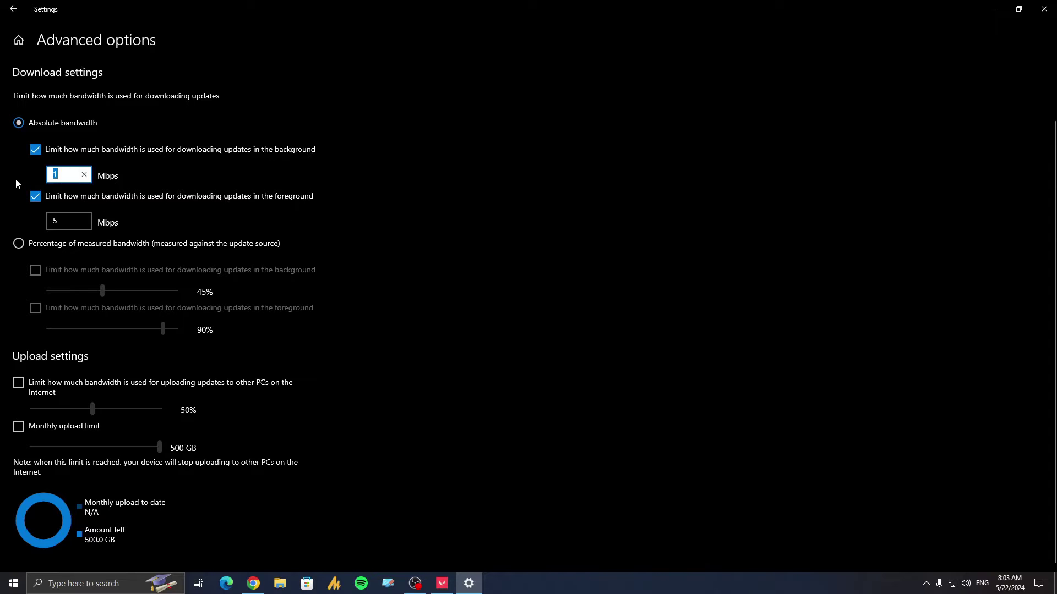
pyautogui.write('.1')
pyautogui.press('Tab')
pyautogui.write('0.')
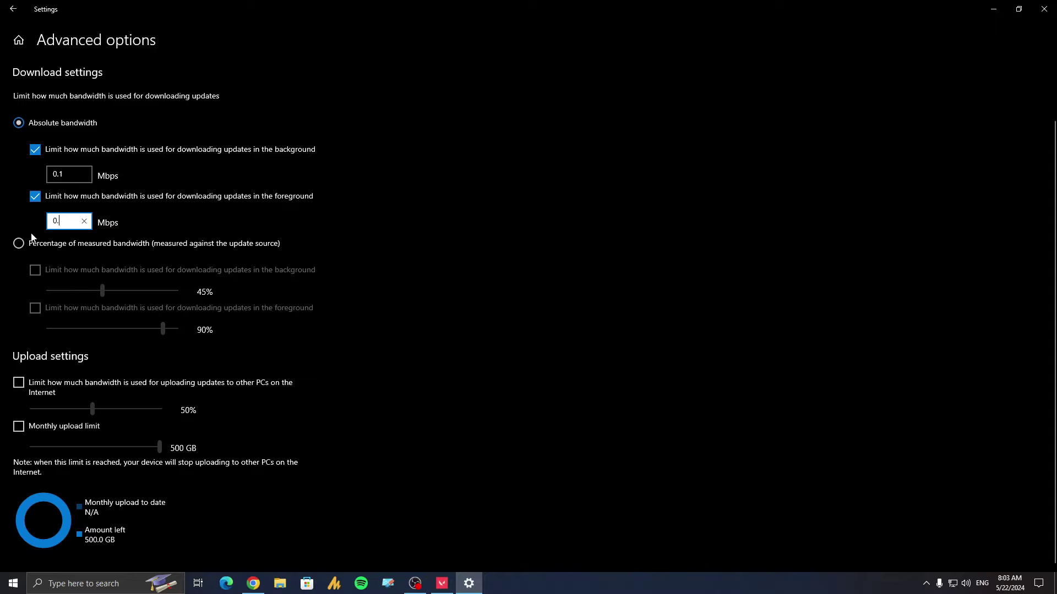
pyautogui.write('1')
# Switch to percentage of measured bandwidth and cap background and foreground downloads at 5%.
pyautogui.click(33, 244)
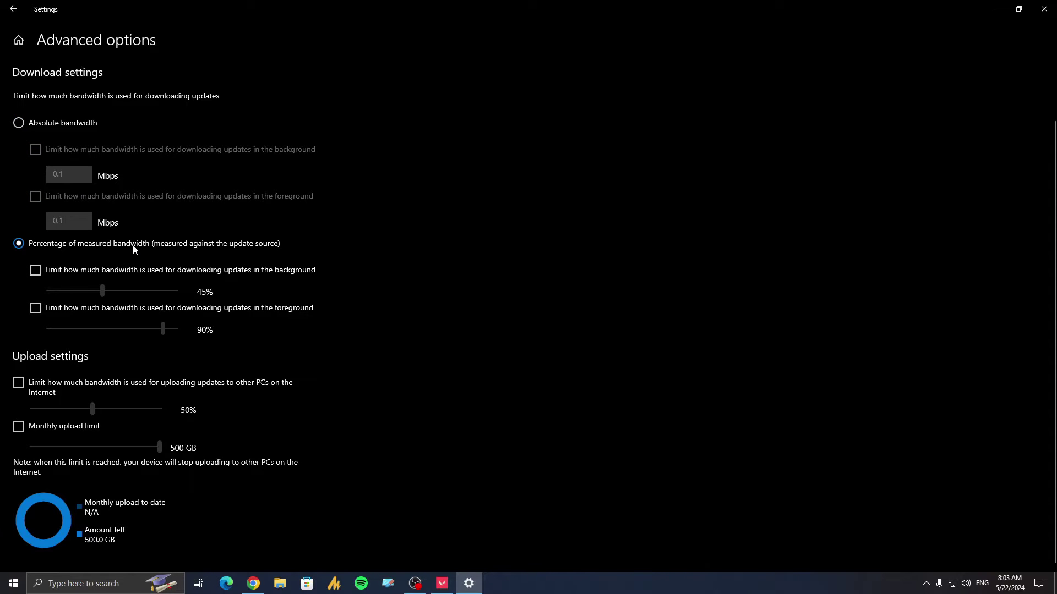
pyautogui.click(35, 270)
pyautogui.click(35, 308)
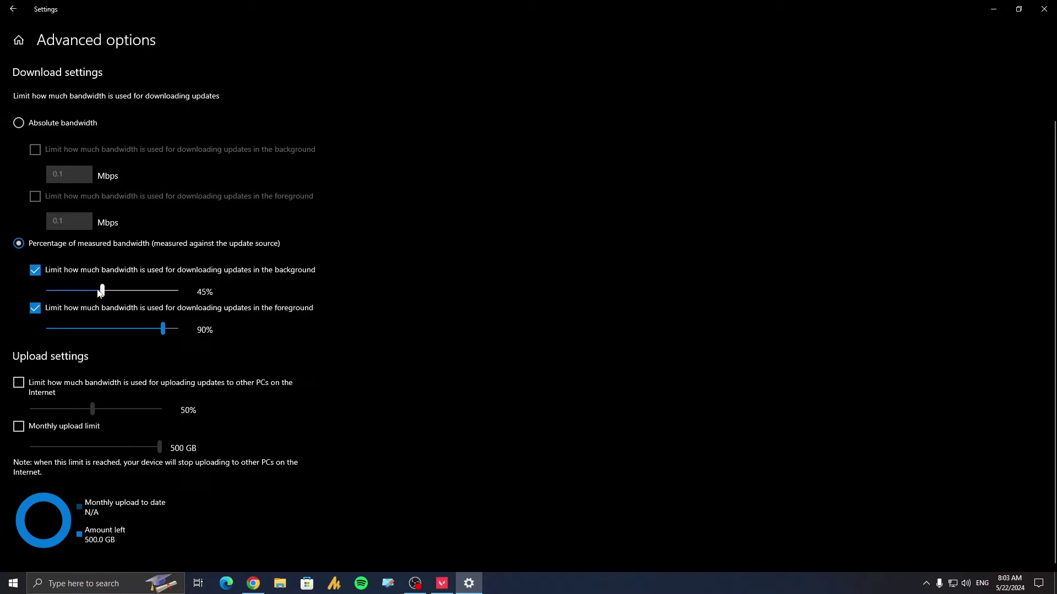
pyautogui.moveTo(102, 290); pyautogui.dragTo(49, 291)
pyautogui.moveTo(163, 329); pyautogui.dragTo(18, 340)
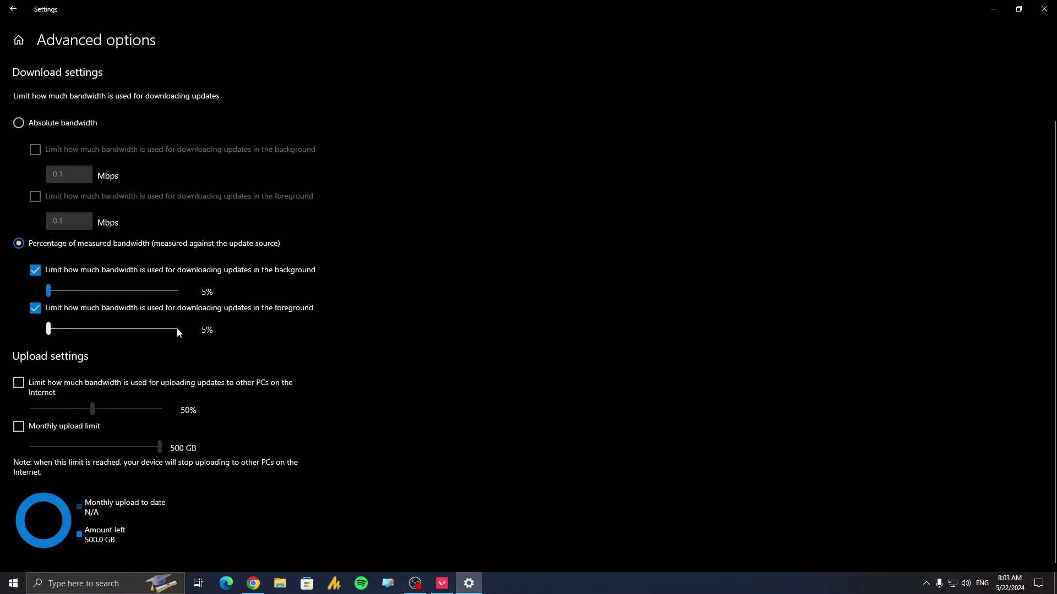
# Limit upload bandwidth to other PCs to 5% and the monthly upload to 5 GB.
pyautogui.click(19, 383)
pyautogui.click(18, 427)
pyautogui.moveTo(91, 409); pyautogui.dragTo(32, 410)
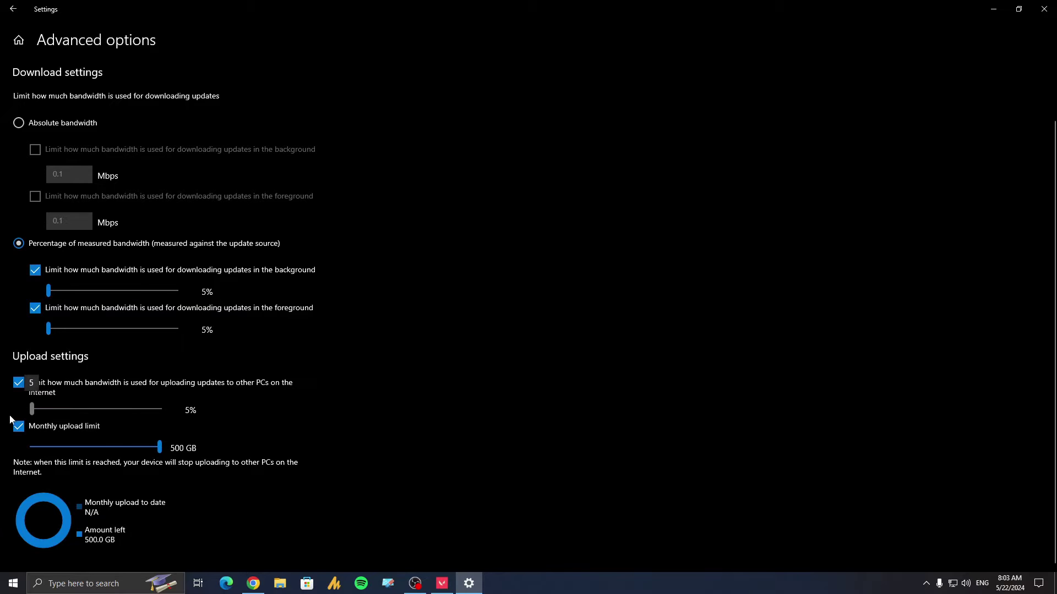
pyautogui.moveTo(159, 447); pyautogui.dragTo(21, 469)
# Bring the VALORANT window forward, close its settings, and bring up the Esc game menu.
pyautogui.hotkey('alt', 'Left')
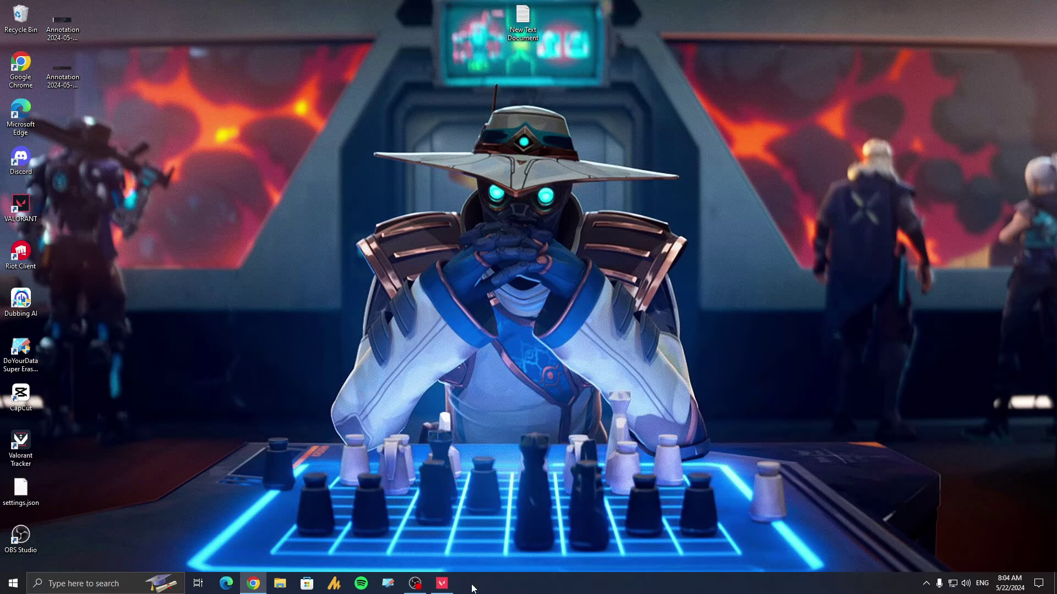
pyautogui.click(442, 583)
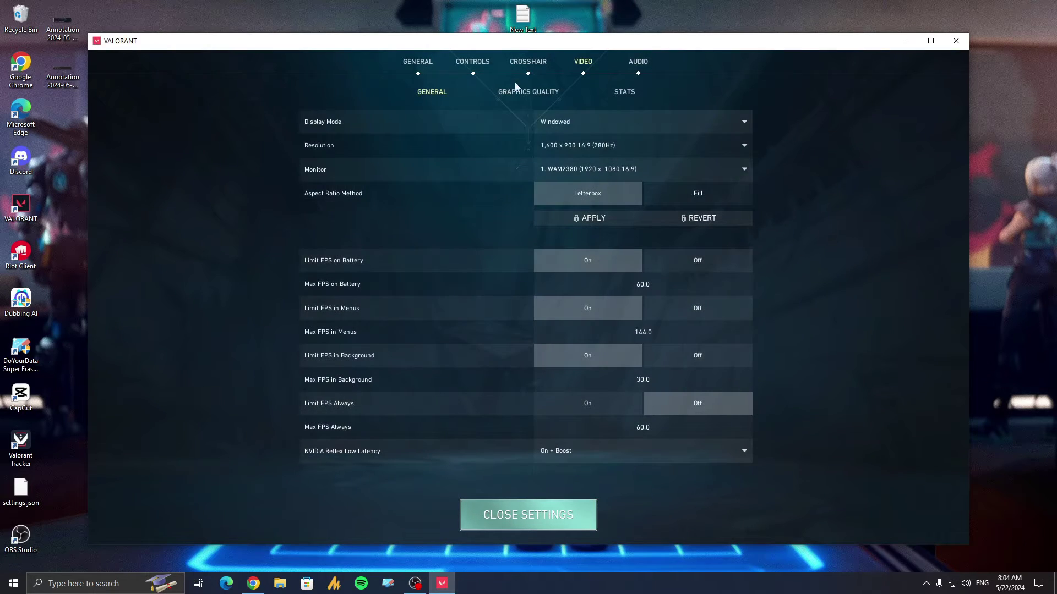
pyautogui.click(518, 512)
pyautogui.press('Escape')
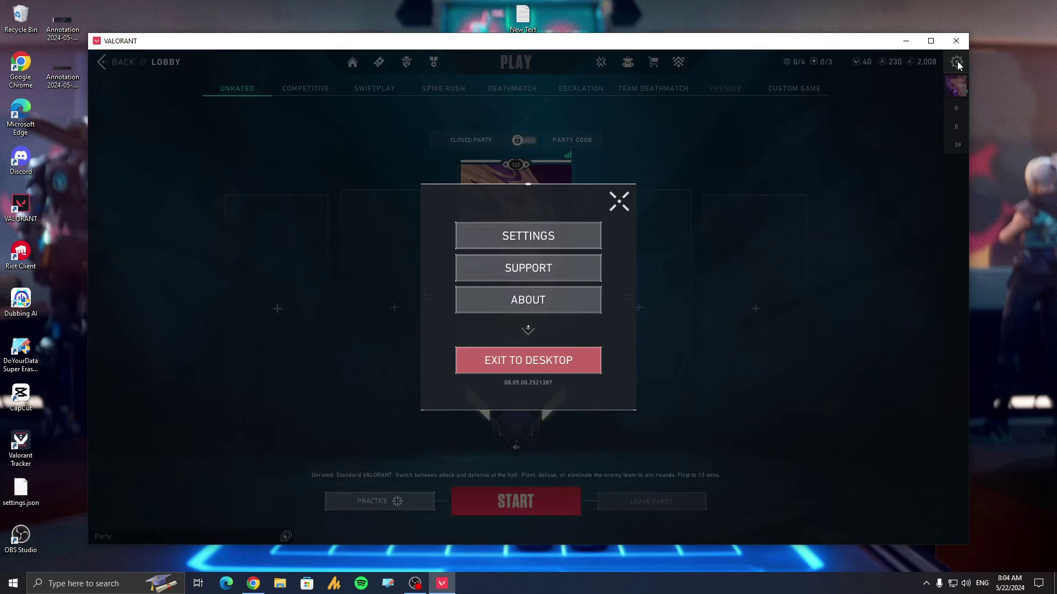
# In VALORANT's General settings, set Show Mature Content and Show Bullet Tracers to Off.
pyautogui.click(560, 238)
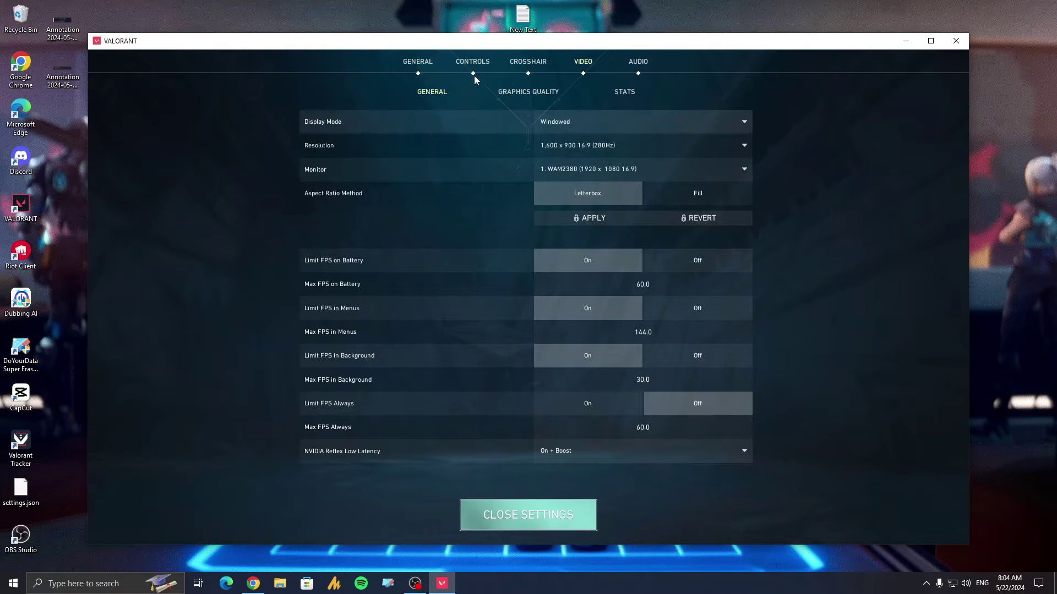
pyautogui.click(423, 67)
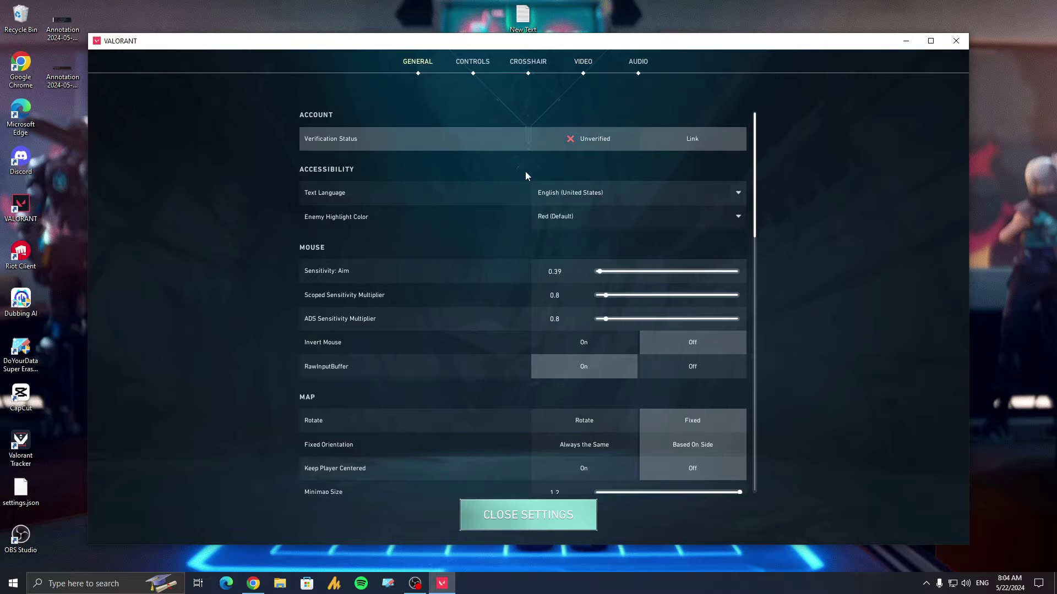
pyautogui.scroll(-1, 526, 173)
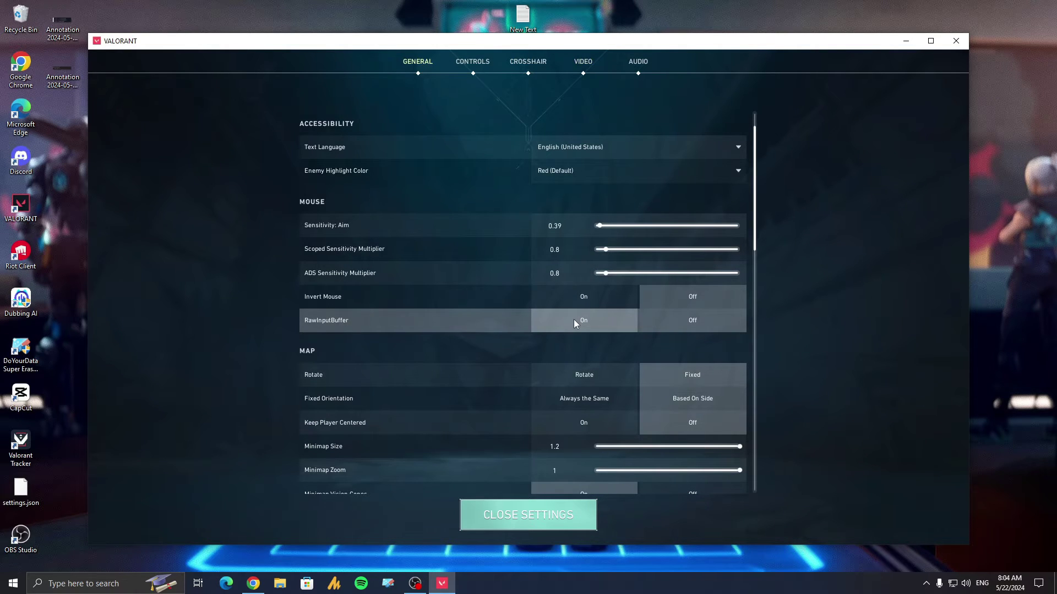
pyautogui.scroll(-2, 534, 352)
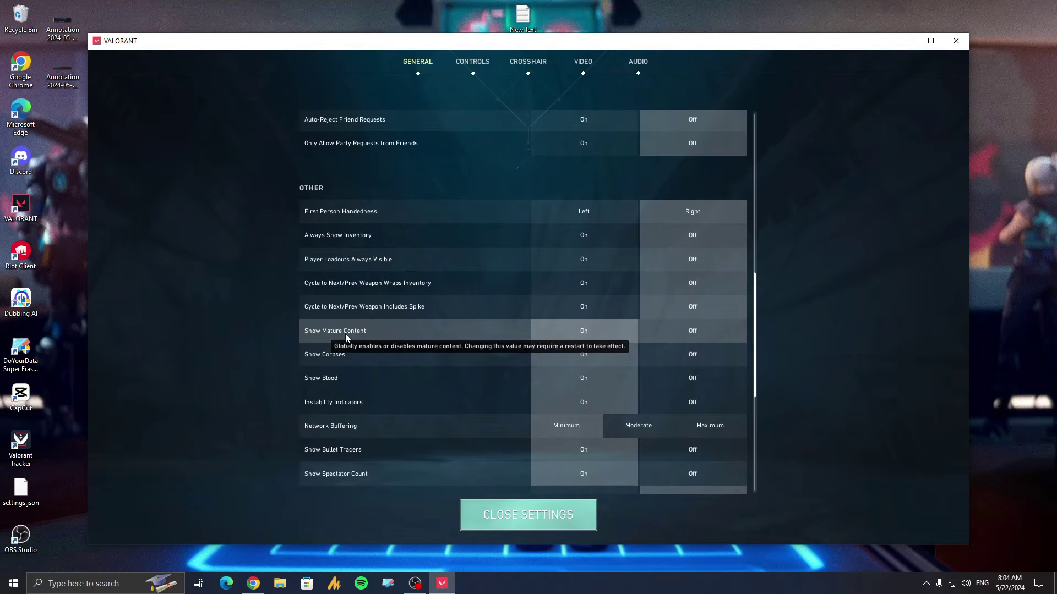
pyautogui.click(684, 332)
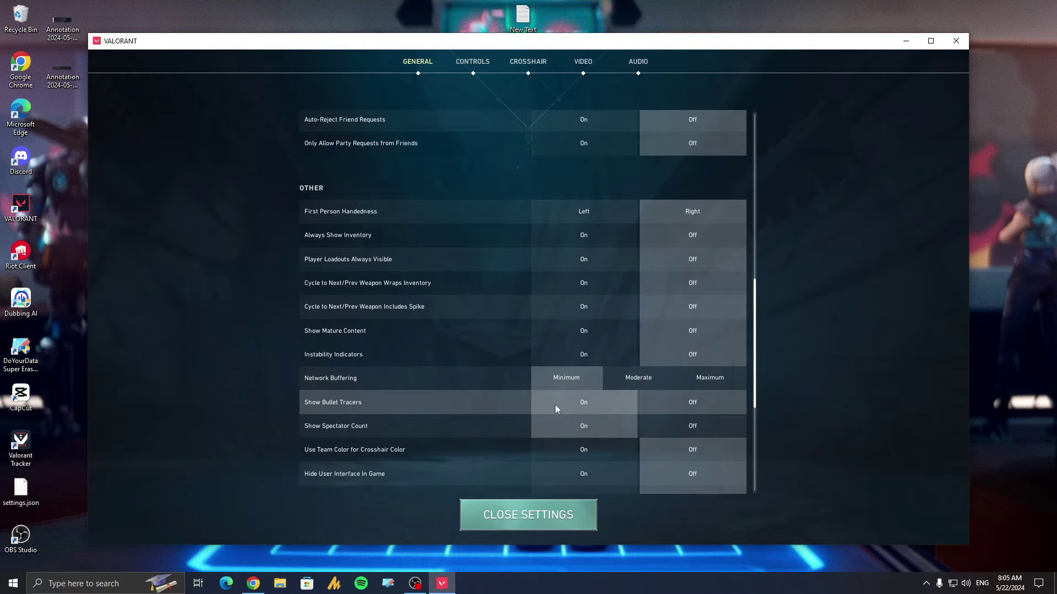
pyautogui.click(684, 405)
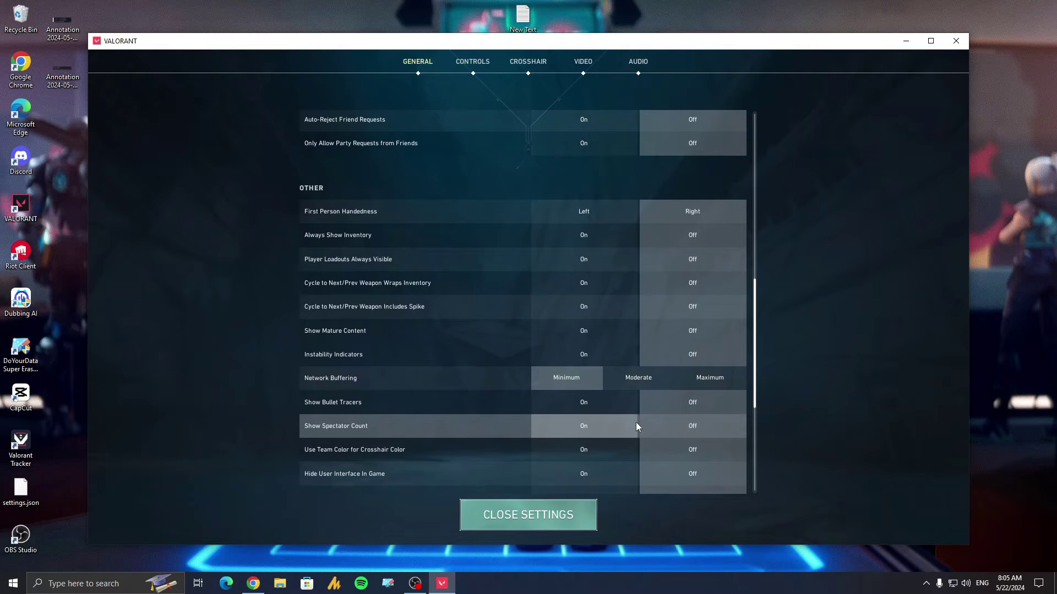
pyautogui.scroll(-2, 649, 451)
pyautogui.scroll(-4, 616, 465)
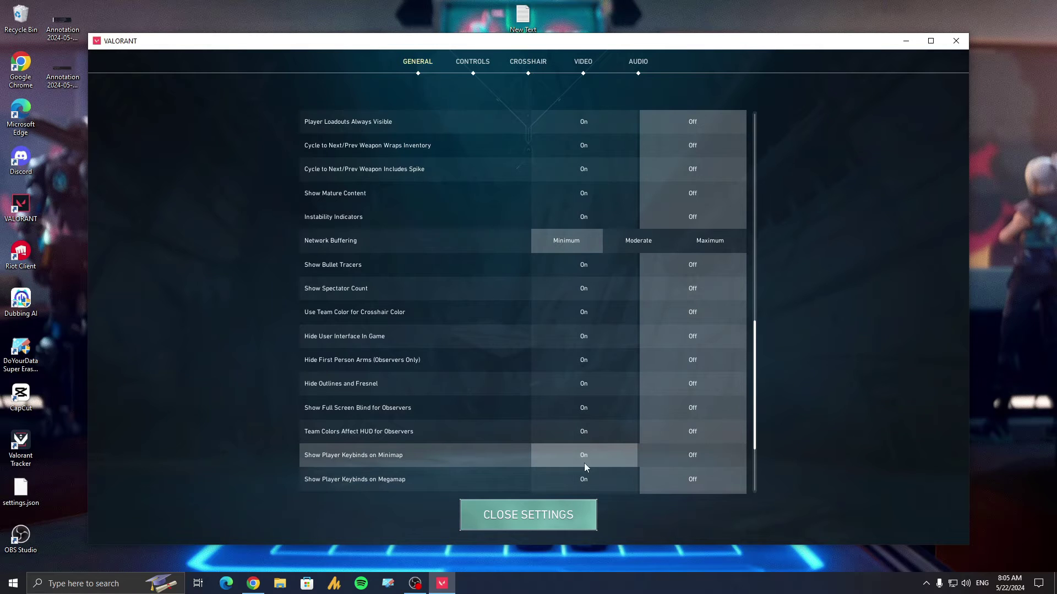
pyautogui.scroll(-6, 550, 448)
pyautogui.scroll(12, 554, 439)
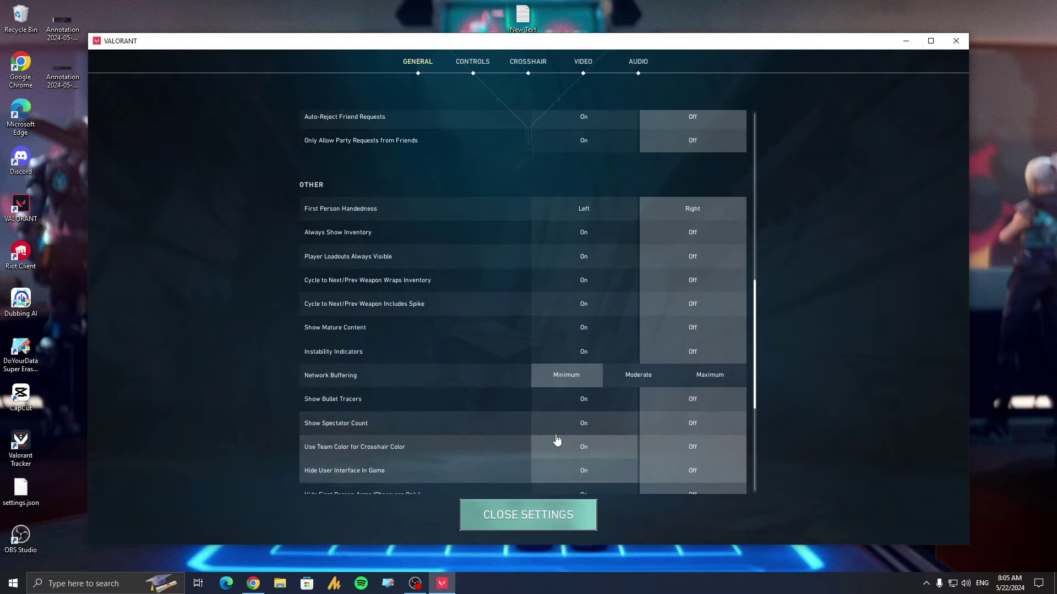
pyautogui.click(585, 65)
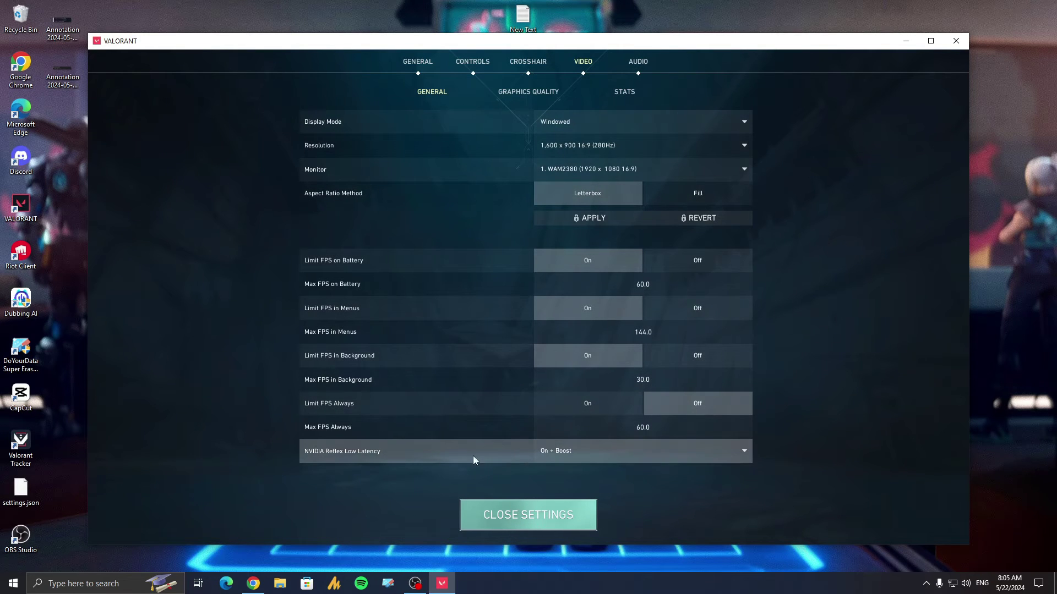
# Set NVIDIA Reflex Low Latency to Off and turn off Improve Clarity in graphics quality.
pyautogui.click(589, 451)
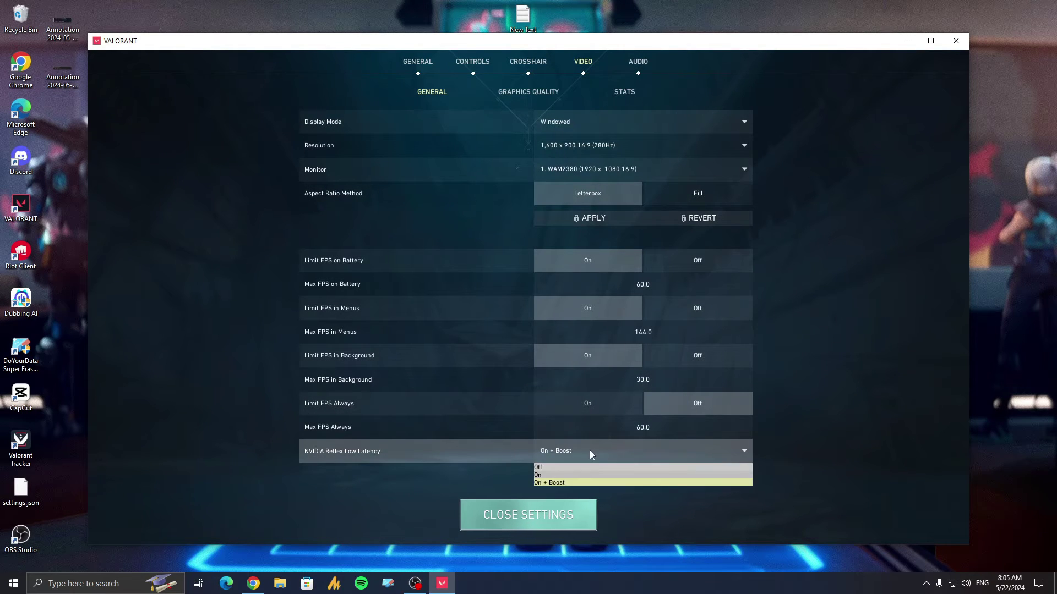
pyautogui.click(547, 467)
pyautogui.click(533, 93)
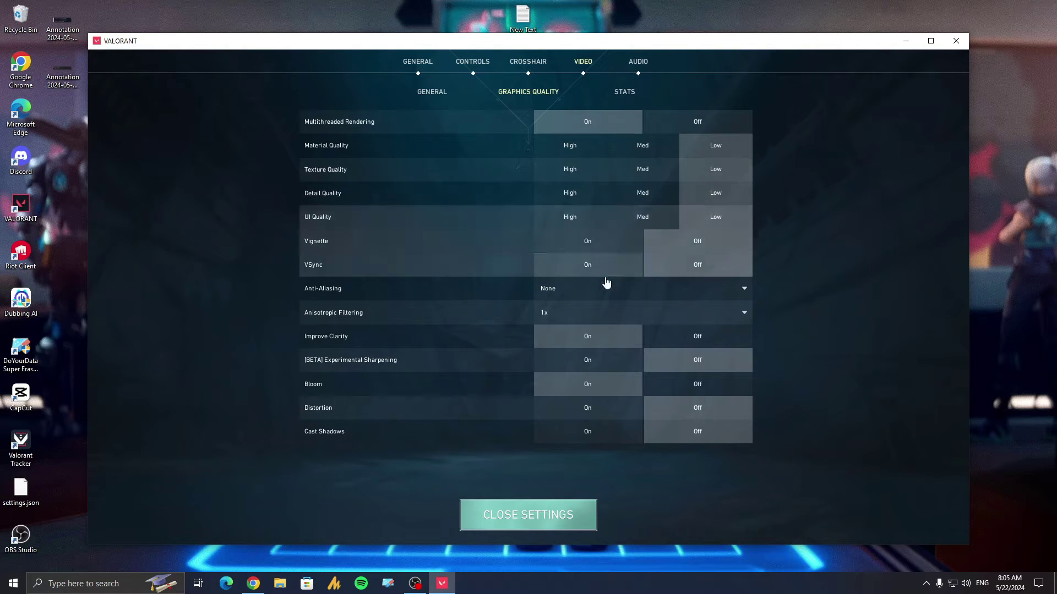
pyautogui.click(685, 336)
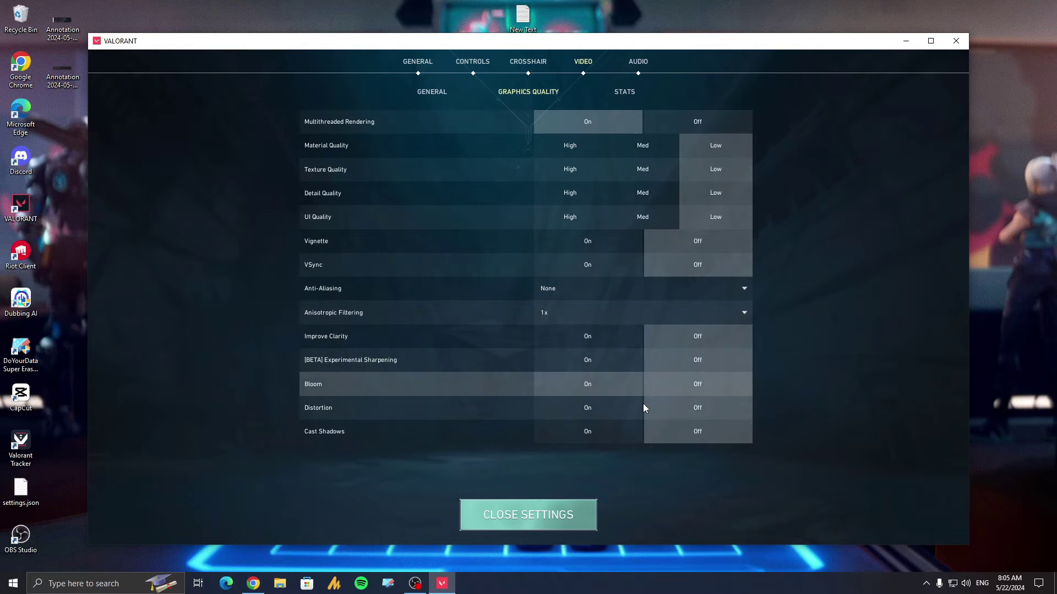
# Keep the stats preset at None, hide the packet-loss and other network stats, and close settings.
pyautogui.click(624, 93)
pyautogui.click(585, 133)
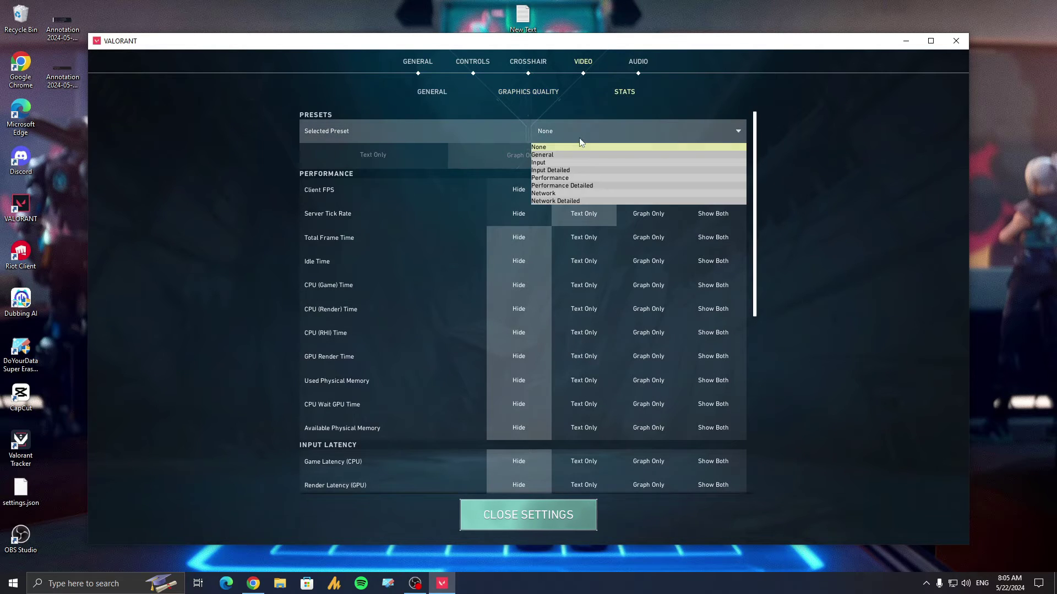
pyautogui.click(573, 147)
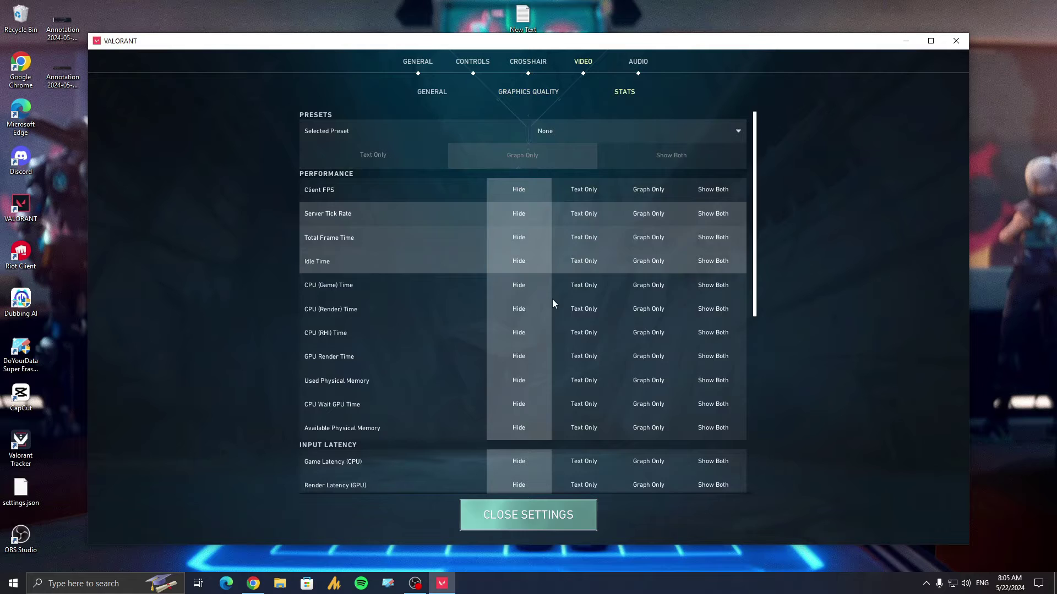
pyautogui.scroll(-5, 545, 382)
pyautogui.click(517, 319)
pyautogui.click(516, 341)
pyautogui.click(516, 364)
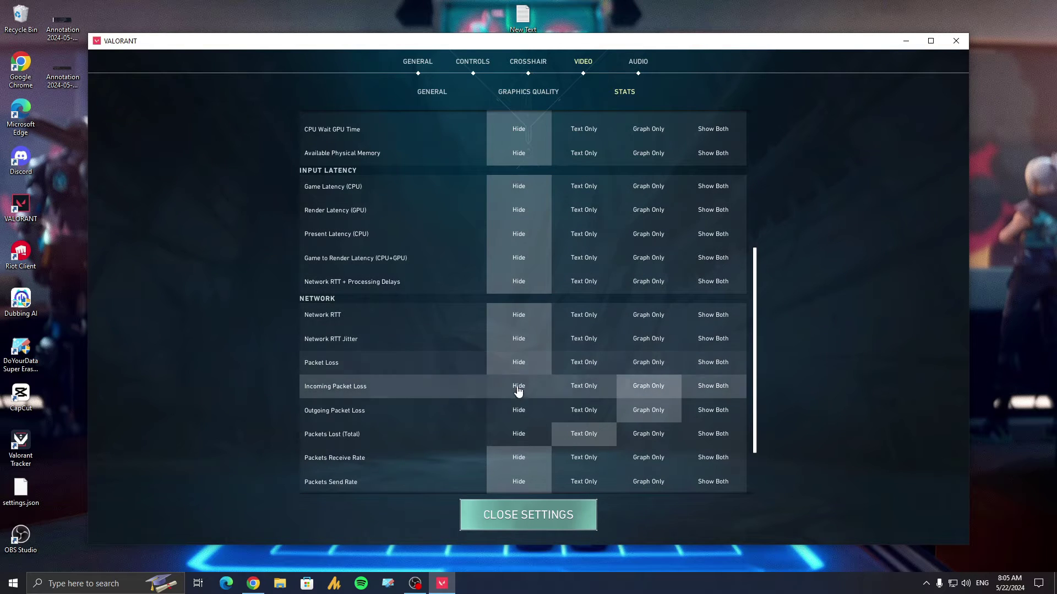
pyautogui.click(516, 387)
pyautogui.click(517, 411)
pyautogui.click(520, 434)
pyautogui.scroll(-2, 532, 447)
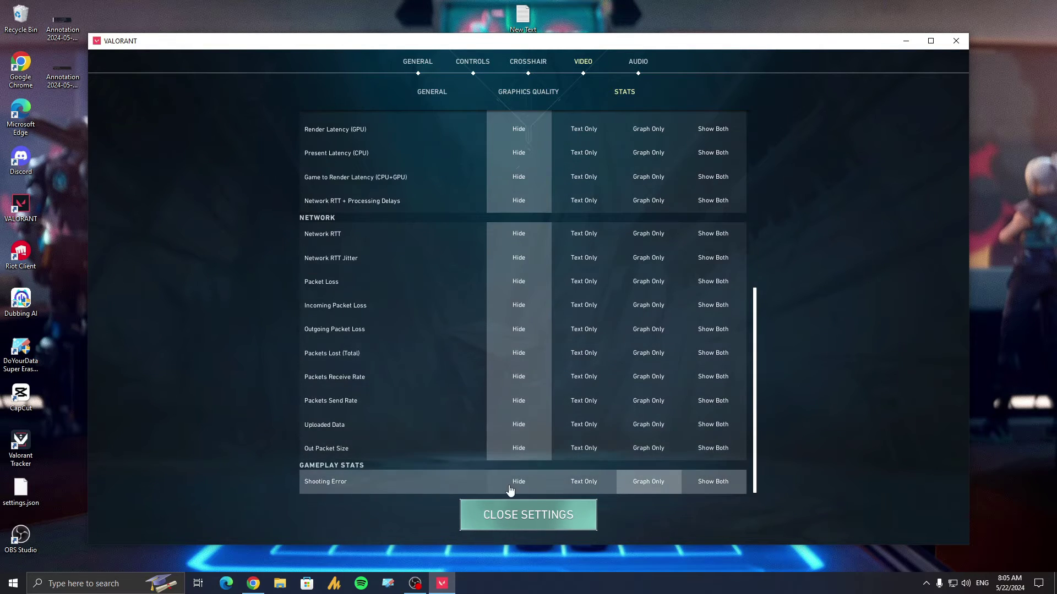
pyautogui.click(538, 518)
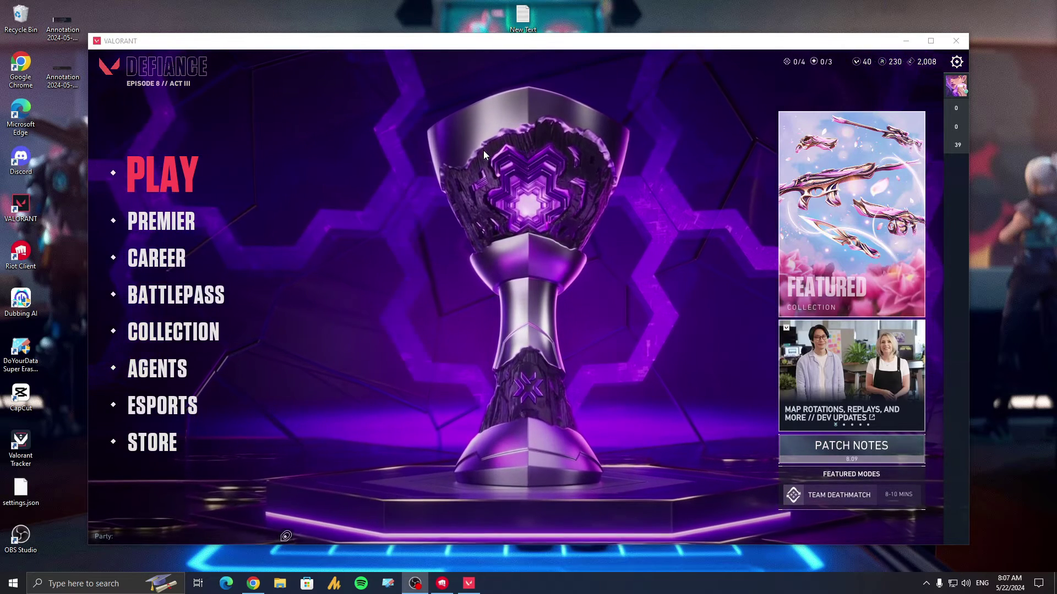
# Set Party Voice Chat, Party Voice During Custom Game and Team Voice Chat to Off.
pyautogui.click(174, 167)
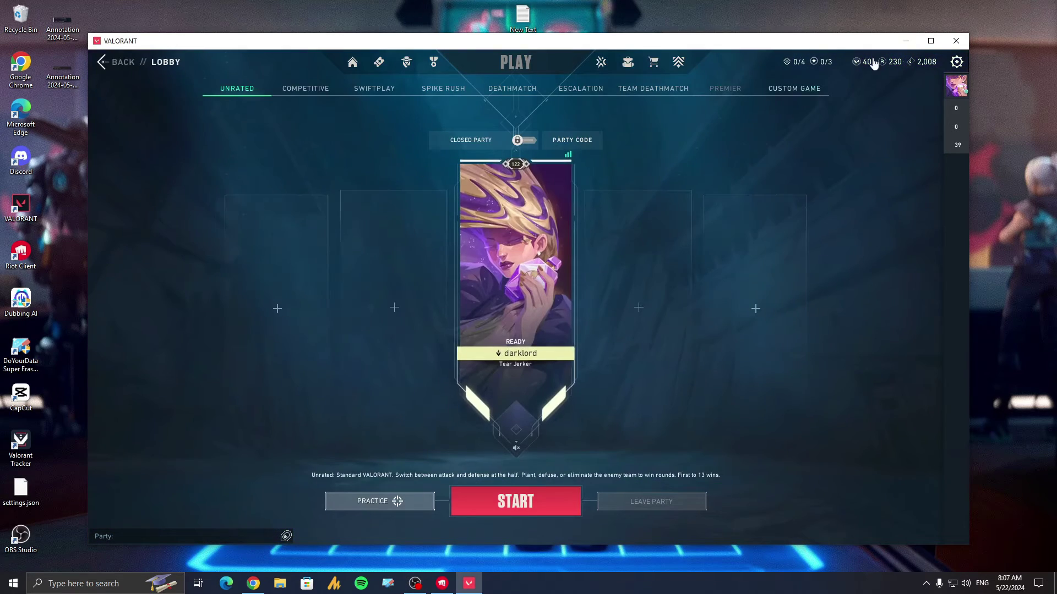
pyautogui.click(952, 63)
pyautogui.click(567, 236)
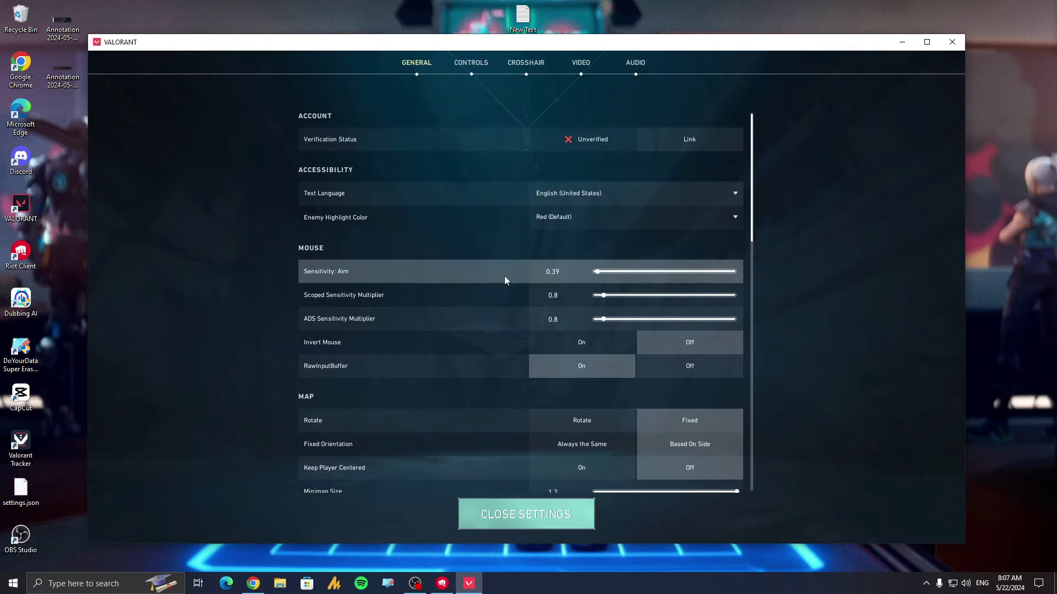
pyautogui.click(637, 66)
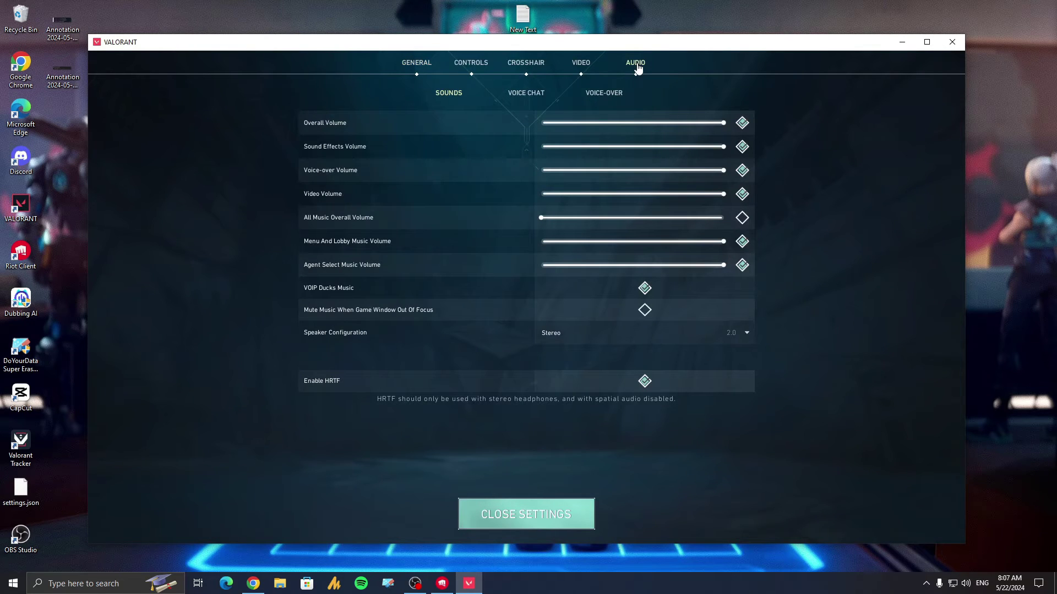
pyautogui.click(518, 96)
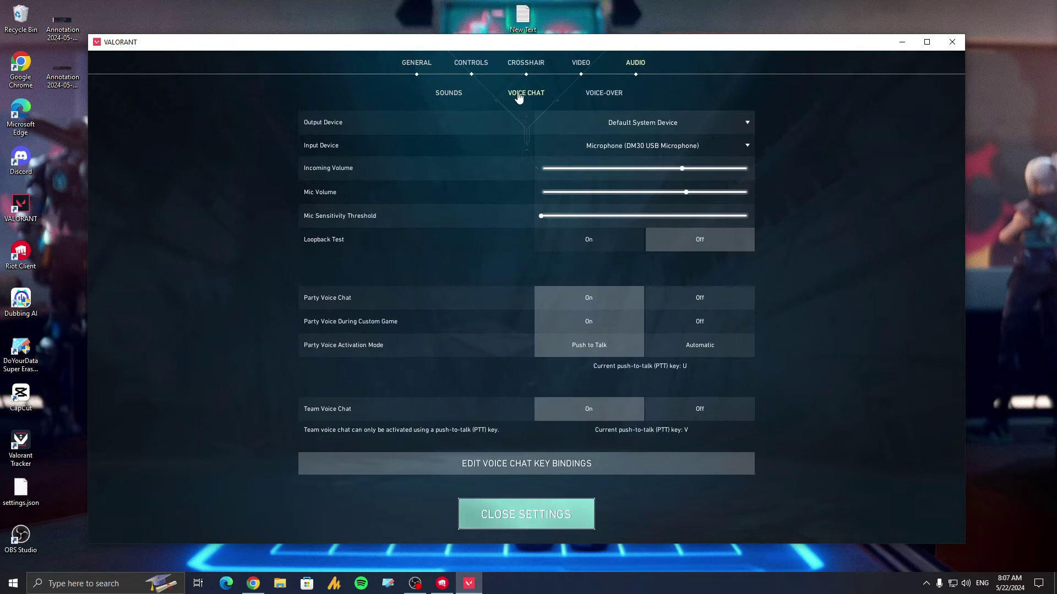
pyautogui.click(698, 300)
pyautogui.click(699, 323)
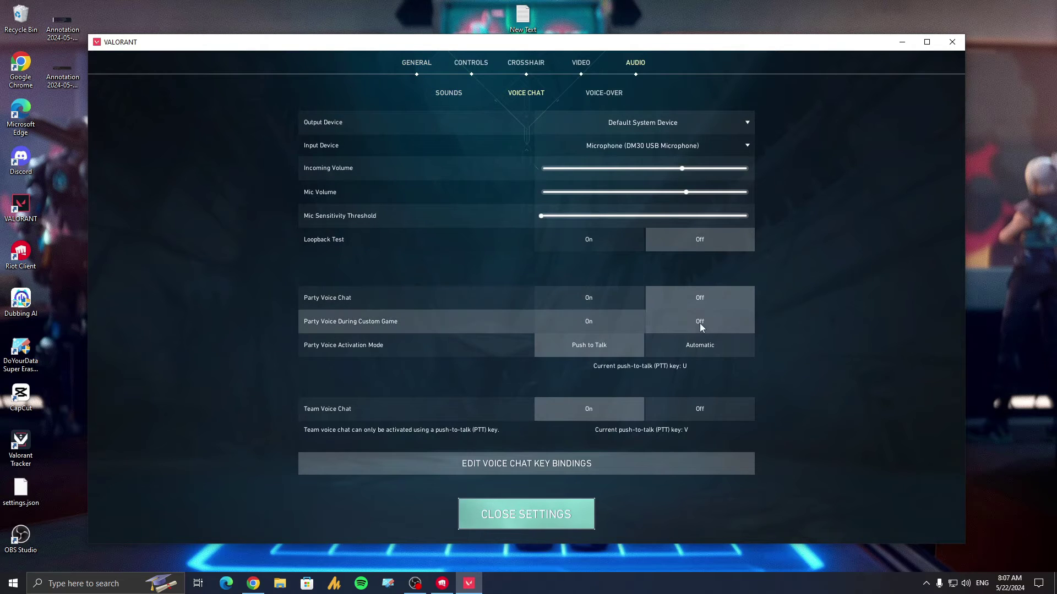
pyautogui.click(683, 415)
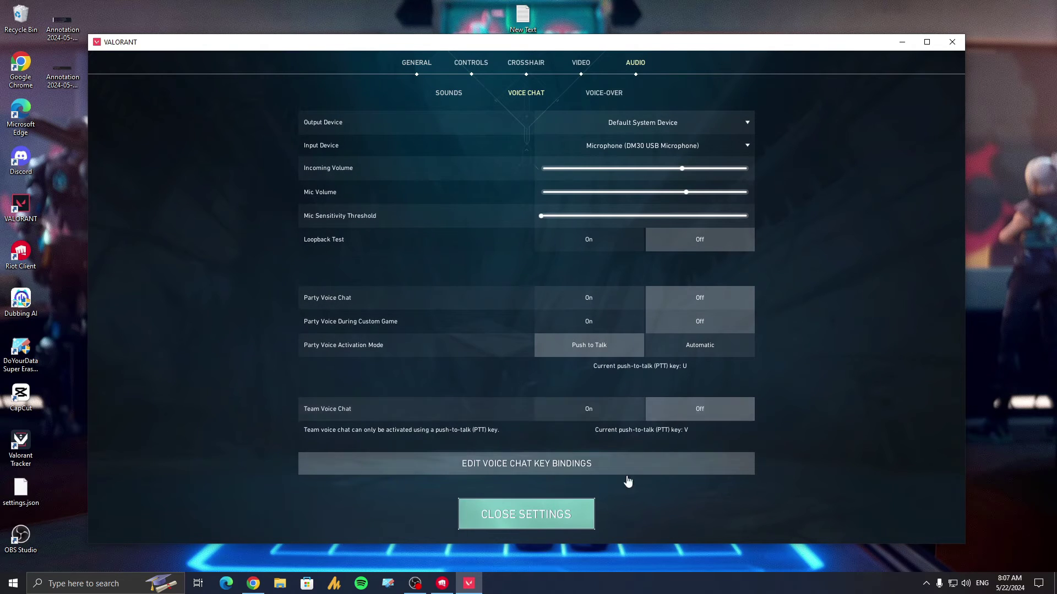
pyautogui.click(572, 517)
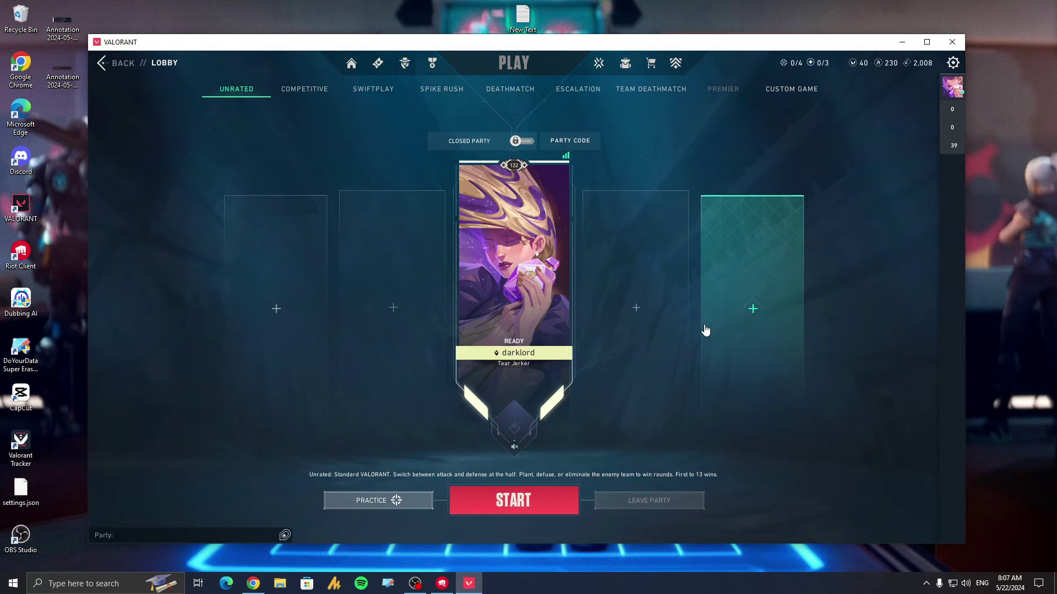
# Browse the Swiftplay, Spike Rush, Escalation and Team Deathmatch queues in the lobby.
pyautogui.click(384, 94)
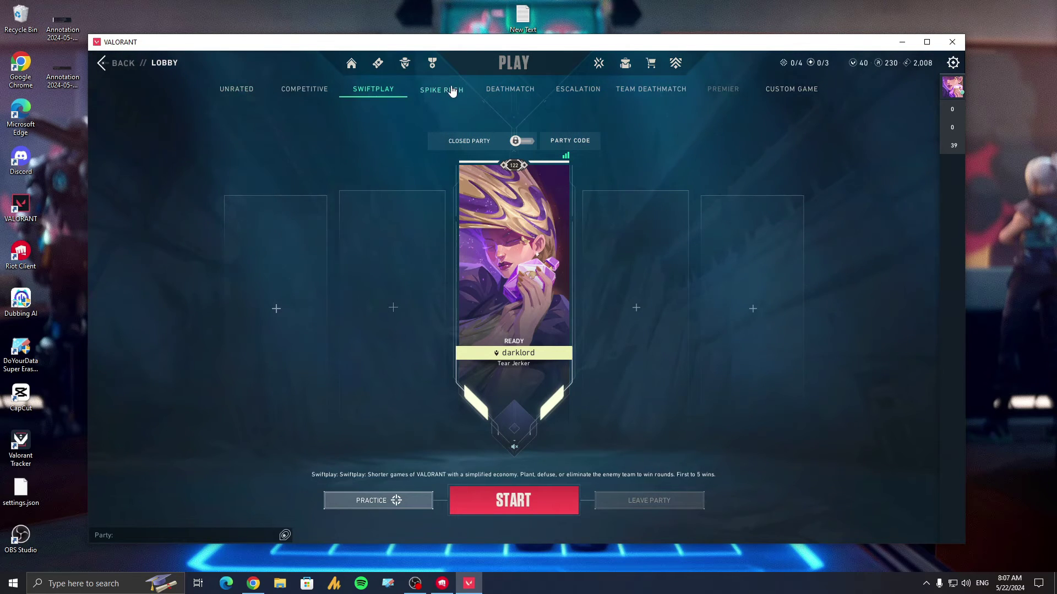
pyautogui.click(452, 95)
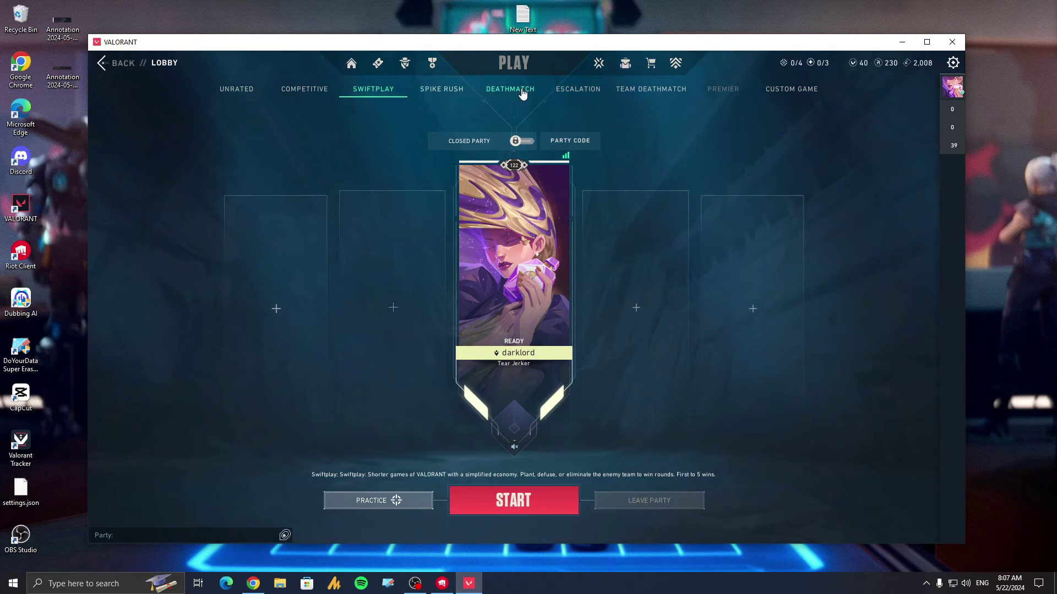
pyautogui.click(648, 96)
pyautogui.click(657, 95)
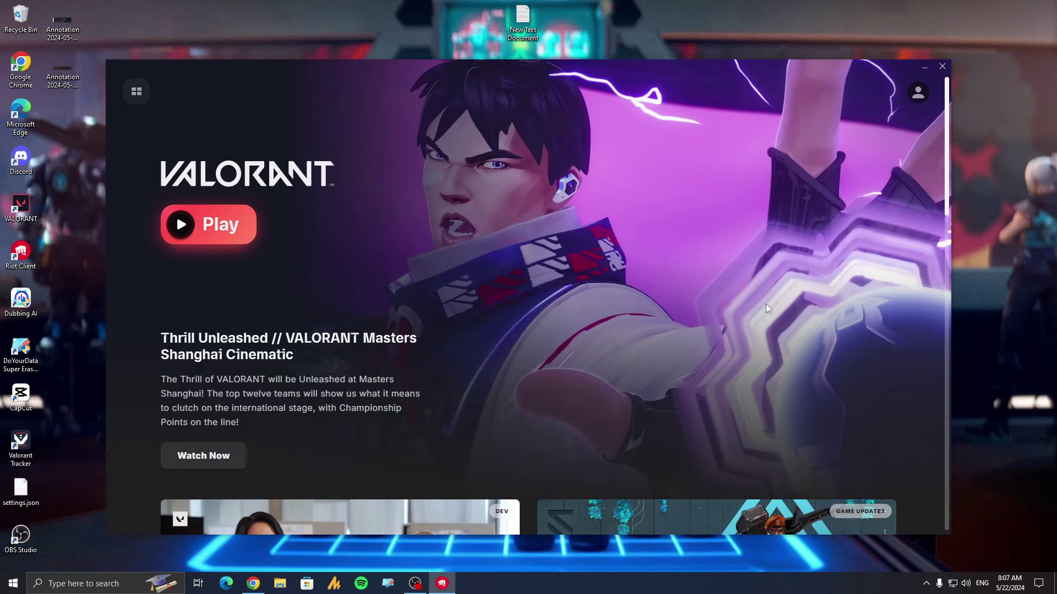
# Close the Riot Client window and exit Overwolf from the hidden tray icons.
pyautogui.click(942, 66)
pyautogui.click(928, 587)
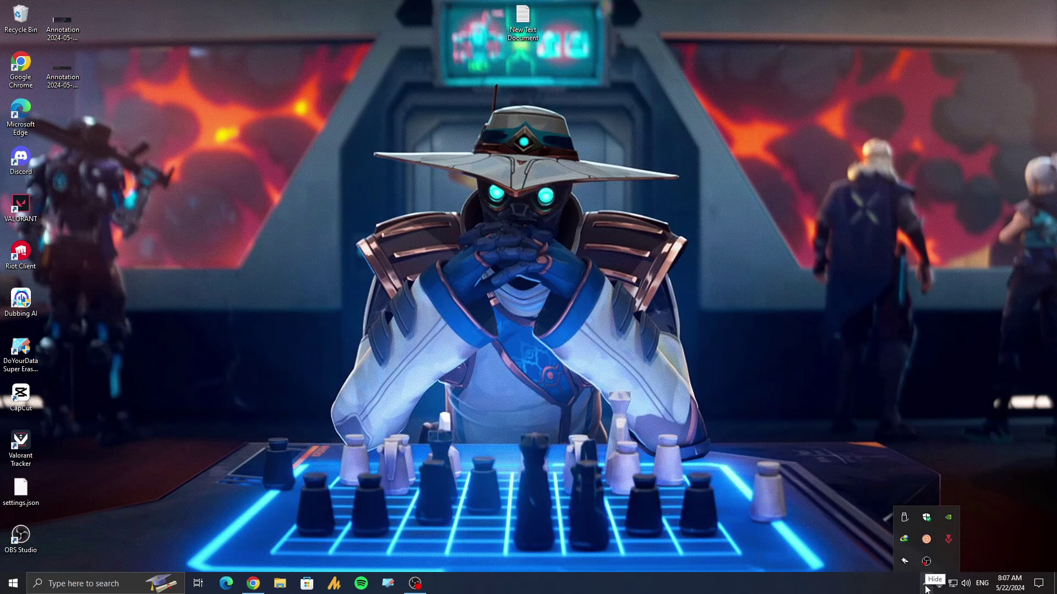
pyautogui.rightClick(906, 561)
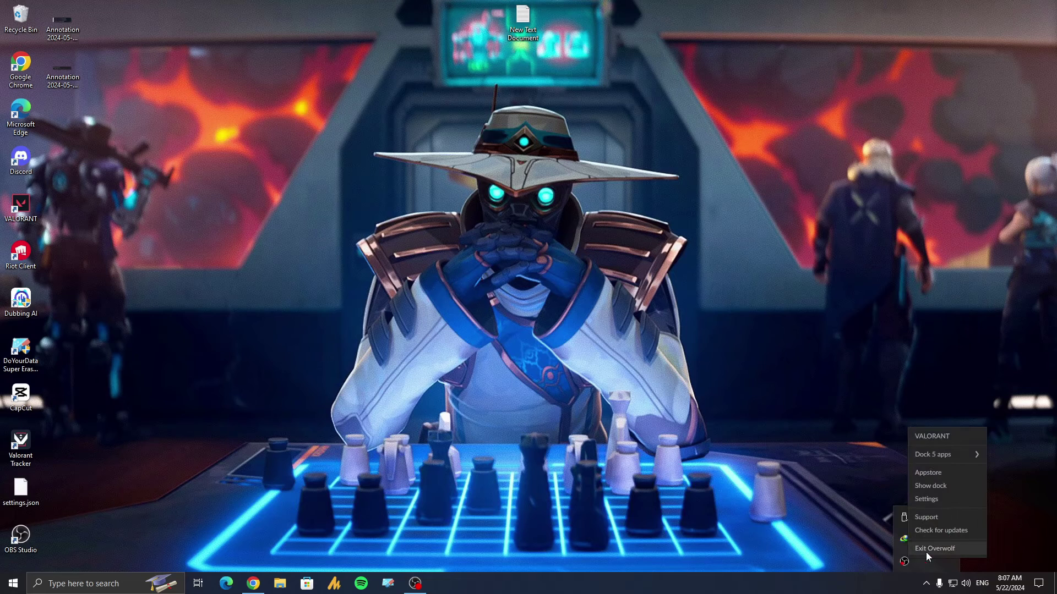
pyautogui.click(926, 553)
pyautogui.rightClick(905, 536)
pyautogui.click(925, 557)
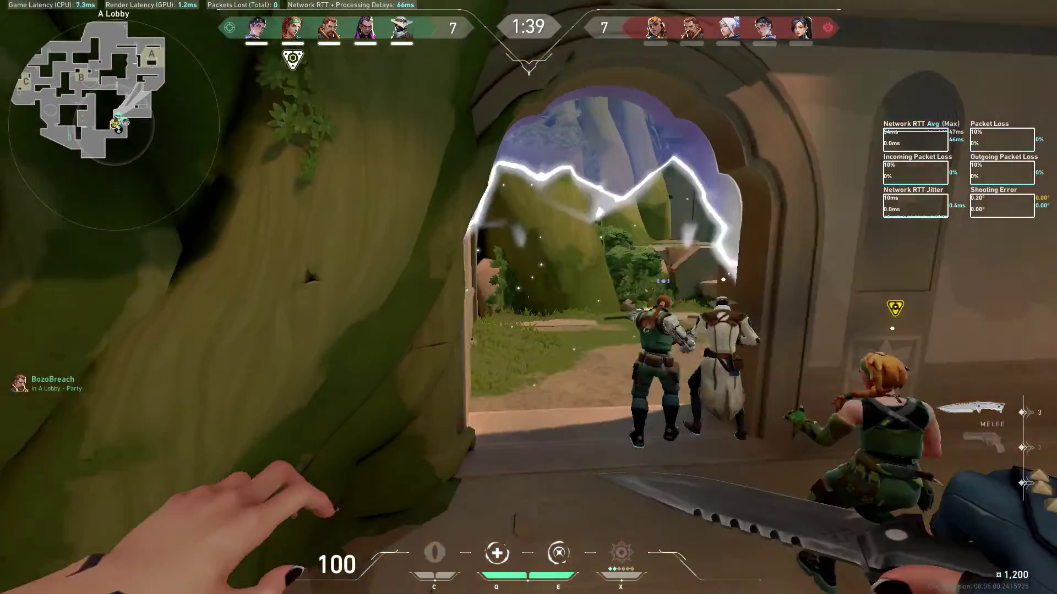
# Head from A Lobby toward A Root and draw the Sheriff pistol.
pyautogui.press('2')
pyautogui.press('3')
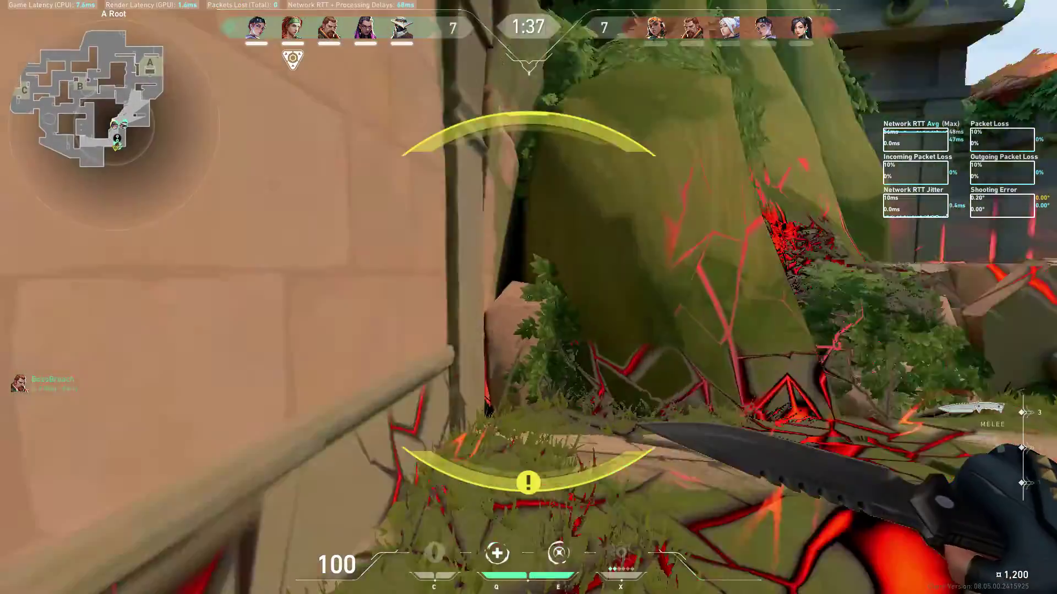
pyautogui.press('2')
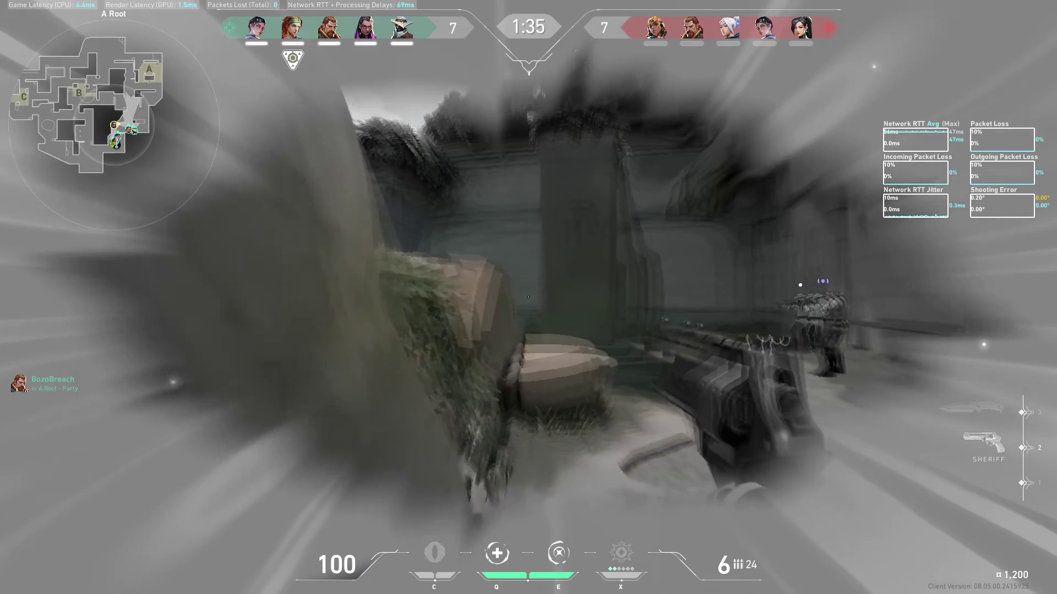
# Push into A Rubble, firing the Sheriff twice and reloading it.
pyautogui.press('w')
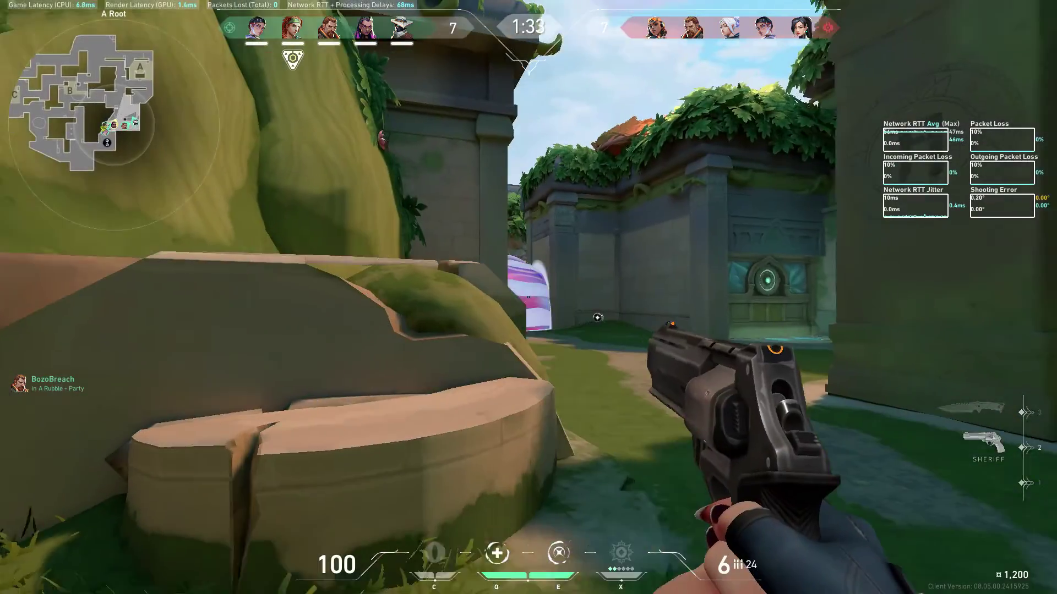
pyautogui.click(528, 298)
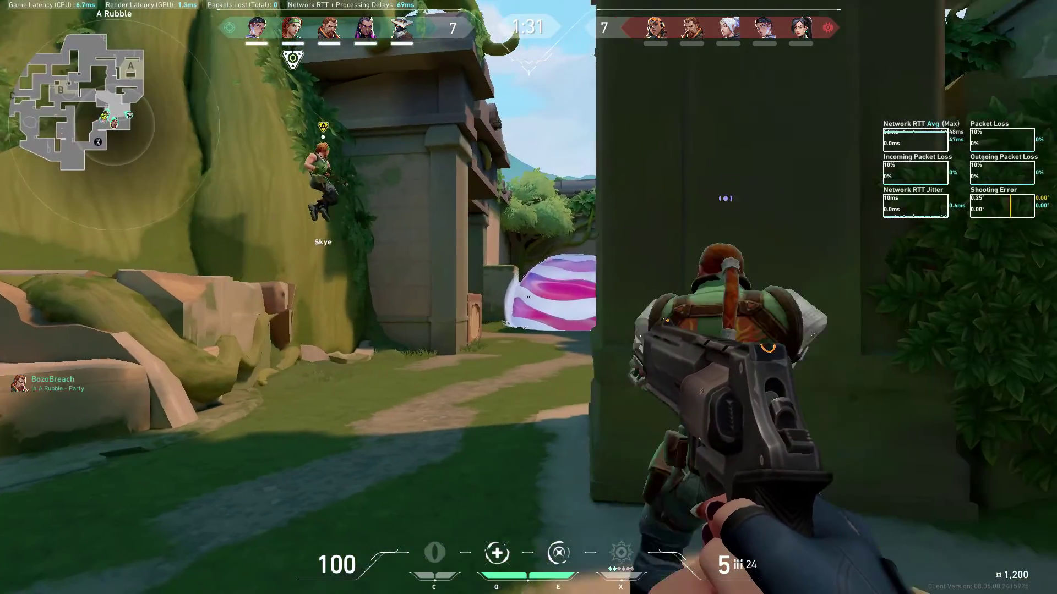
pyautogui.click(529, 297)
pyautogui.press('r')
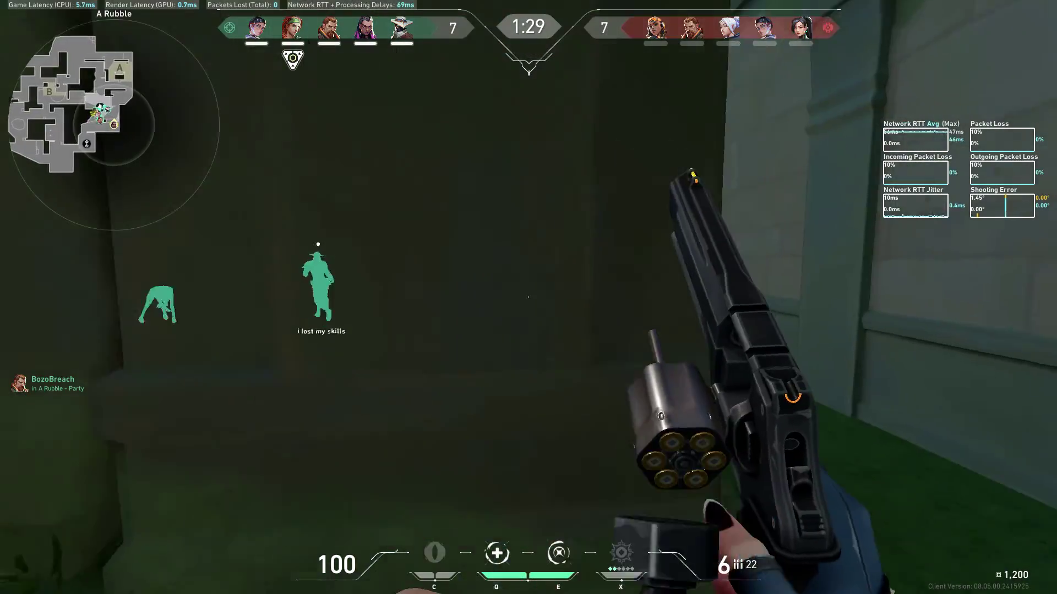
pyautogui.press('w')
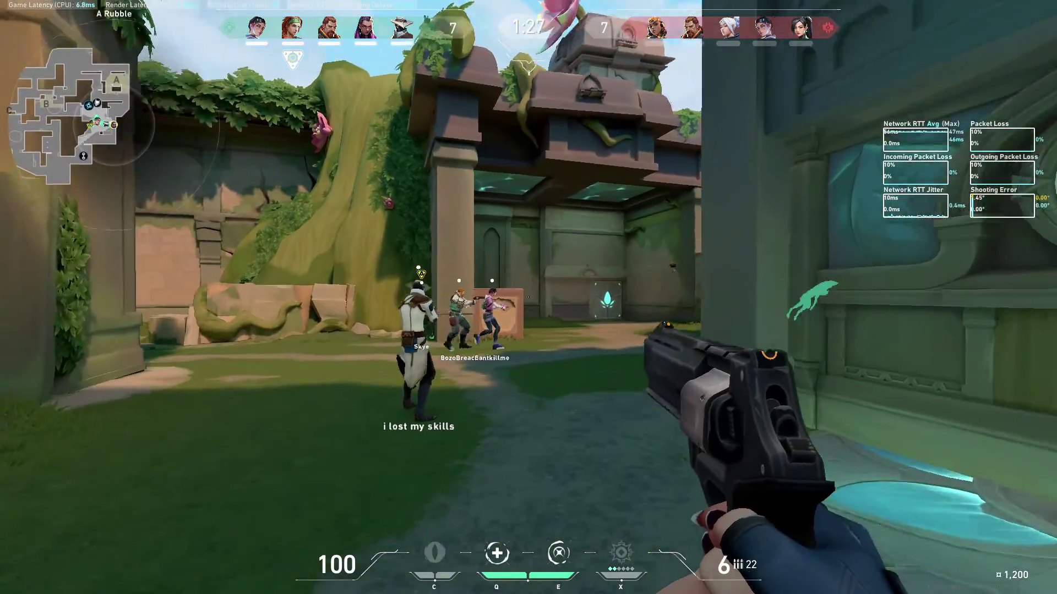